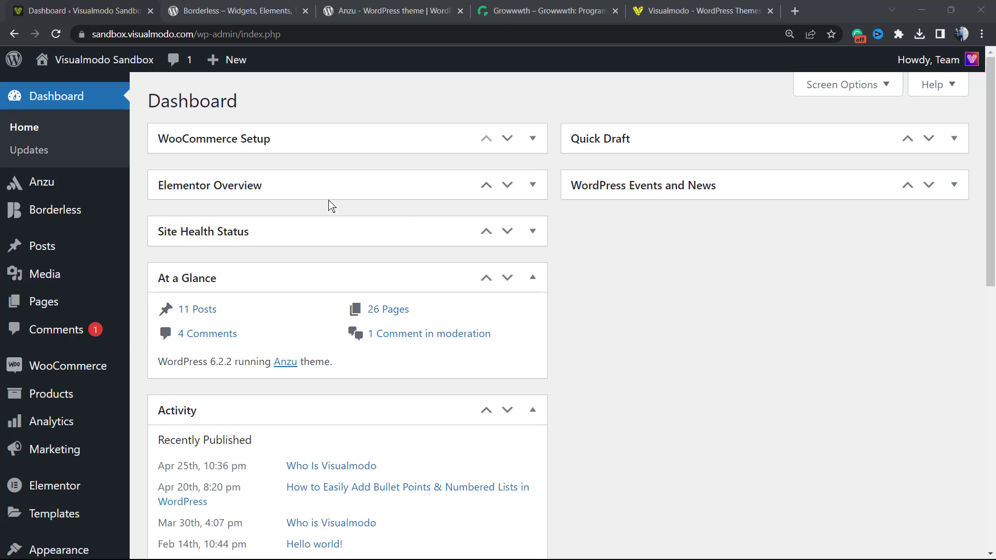
# Step: Open the Discussion settings page of the WordPress site
pyautogui.scroll(-1, 52, 274)
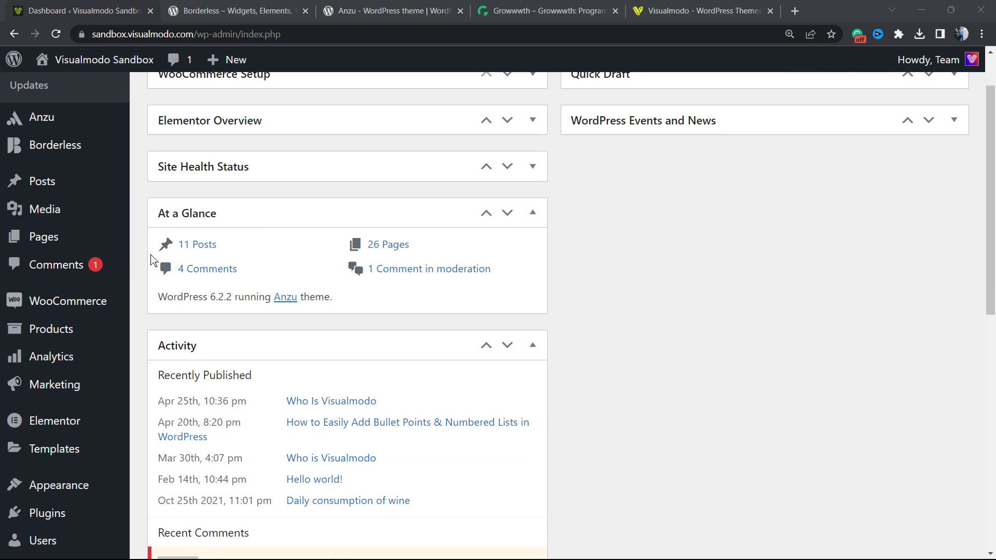
pyautogui.scroll(1, 152, 259)
pyautogui.scroll(-1, 65, 246)
pyautogui.scroll(-4, 73, 266)
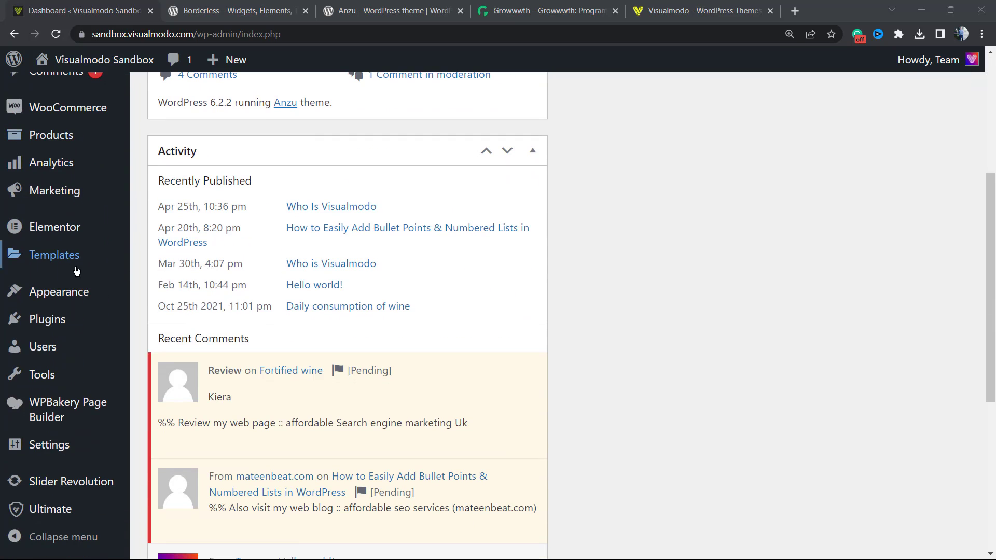
pyautogui.moveTo(63, 452)
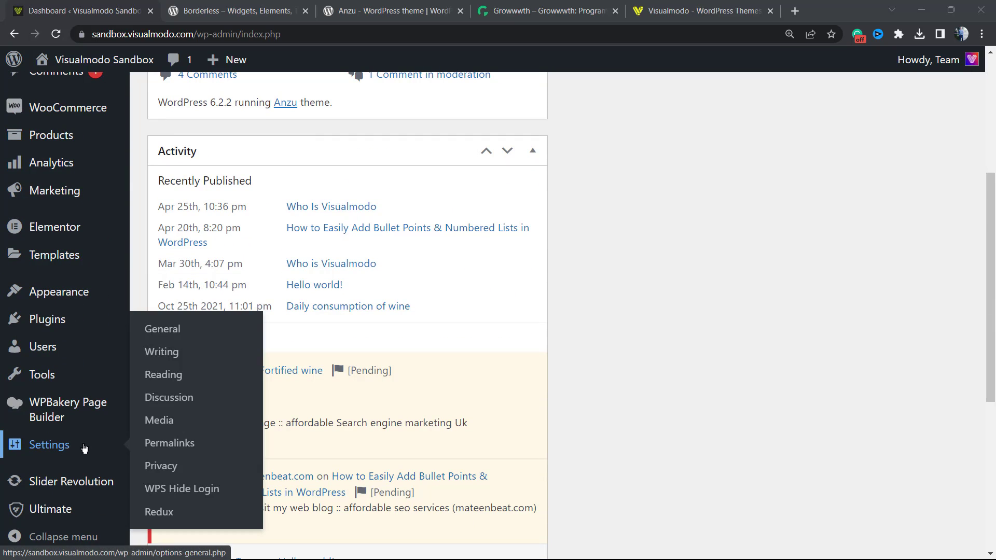
pyautogui.click(187, 405)
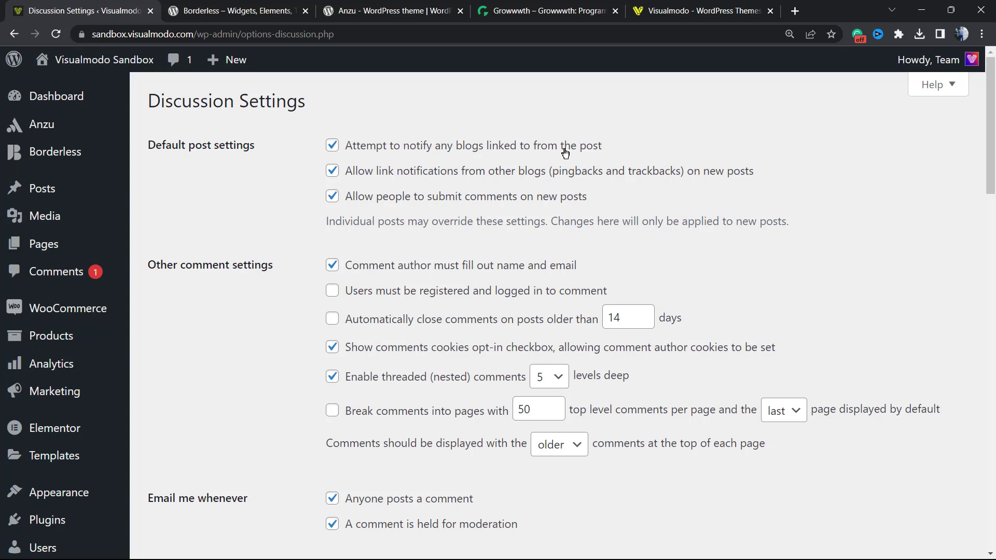
# Step: Turn off the default post setting that attempts to notify any blogs linked to from the post
pyautogui.moveTo(594, 148); pyautogui.dragTo(381, 147)
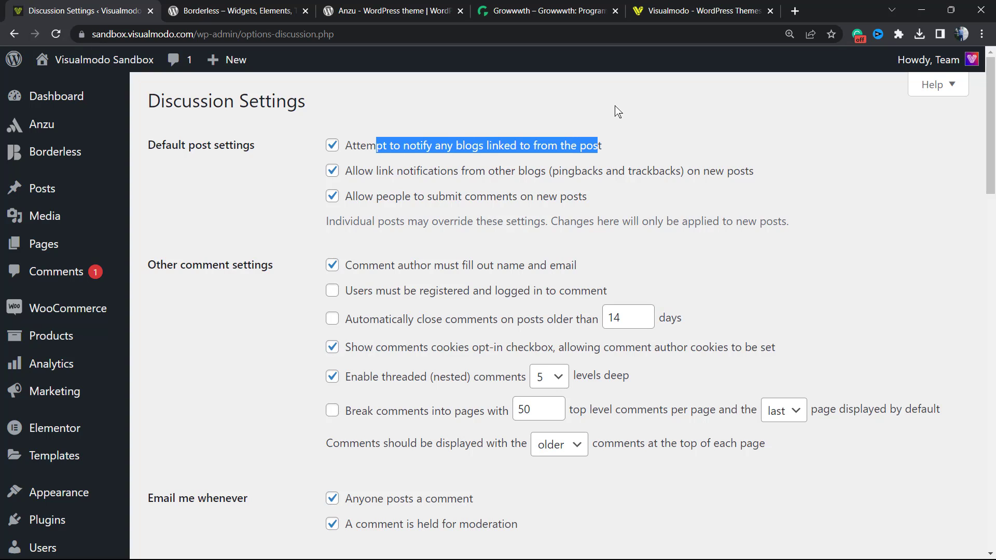
pyautogui.click(616, 111)
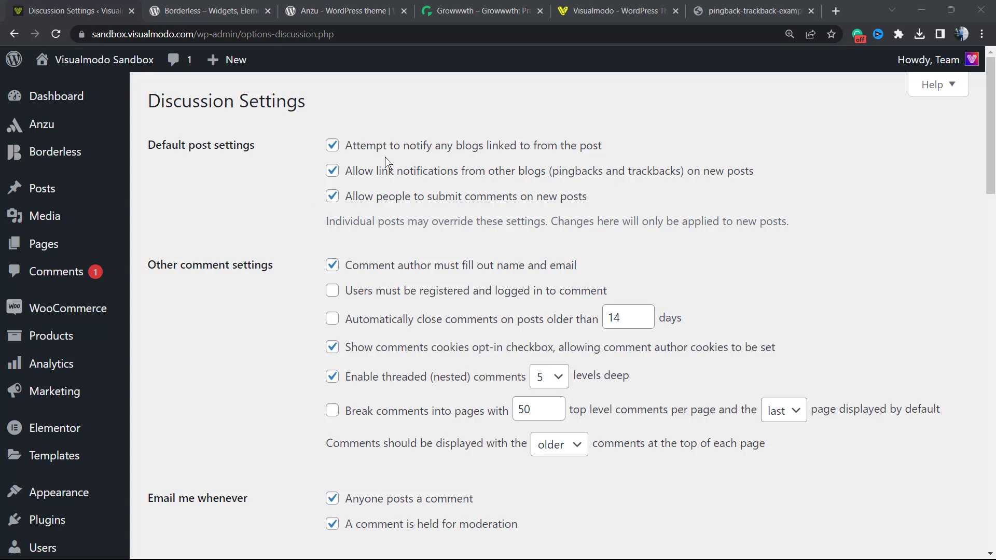
pyautogui.click(422, 149)
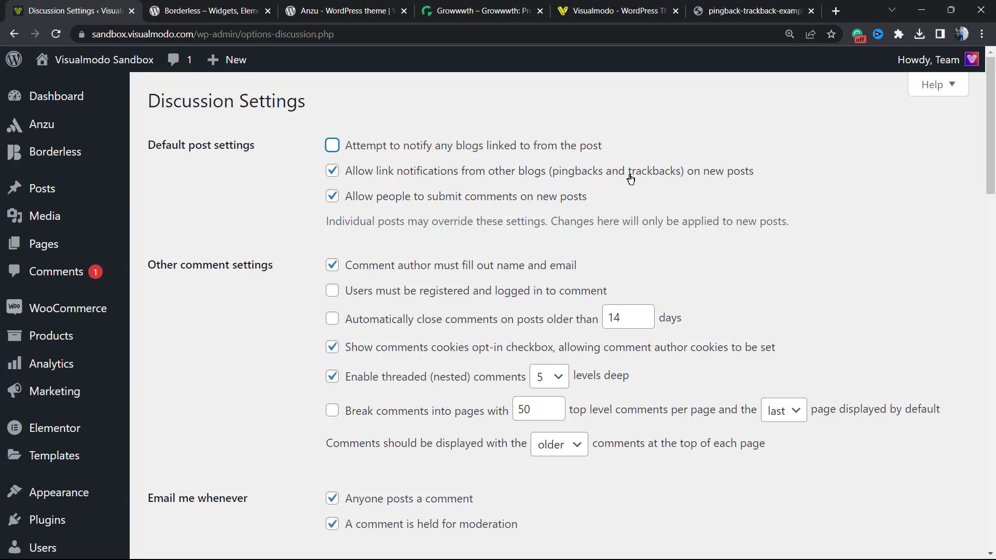
# Step: View the pingback-trackback example image and disable link notifications from other blogs on new posts in the Discussion settings
pyautogui.click(728, 6)
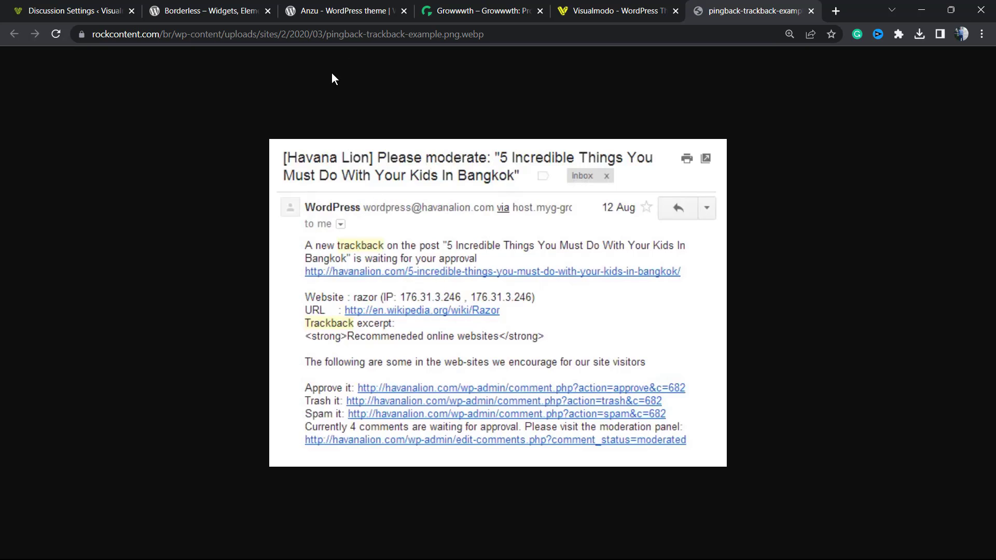
pyautogui.click(207, 10)
pyautogui.click(104, 6)
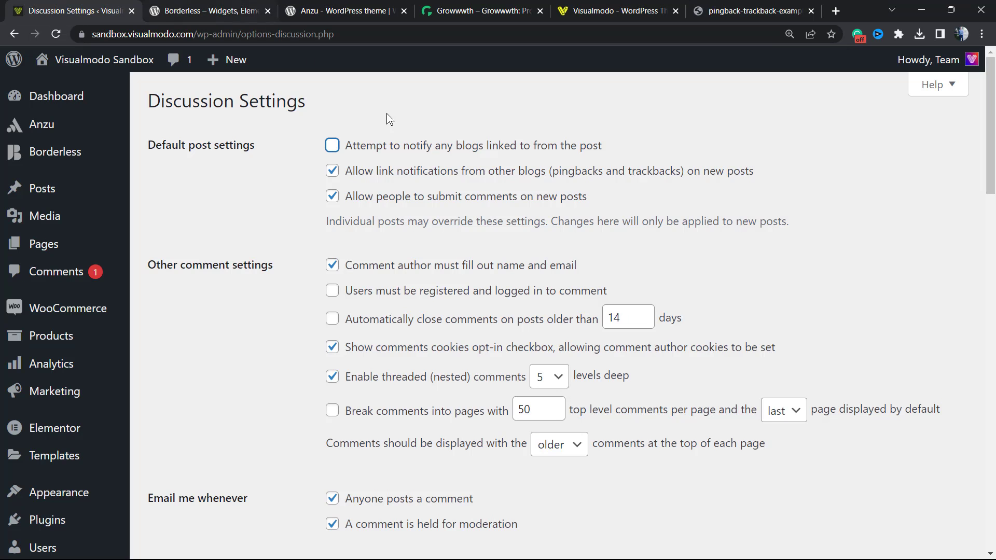
pyautogui.click(332, 171)
# Step: Set the age limit for automatically closing comments on older posts to 20 days
pyautogui.click(649, 313)
pyautogui.click(649, 313)
pyautogui.click(649, 313)
pyautogui.click(649, 313)
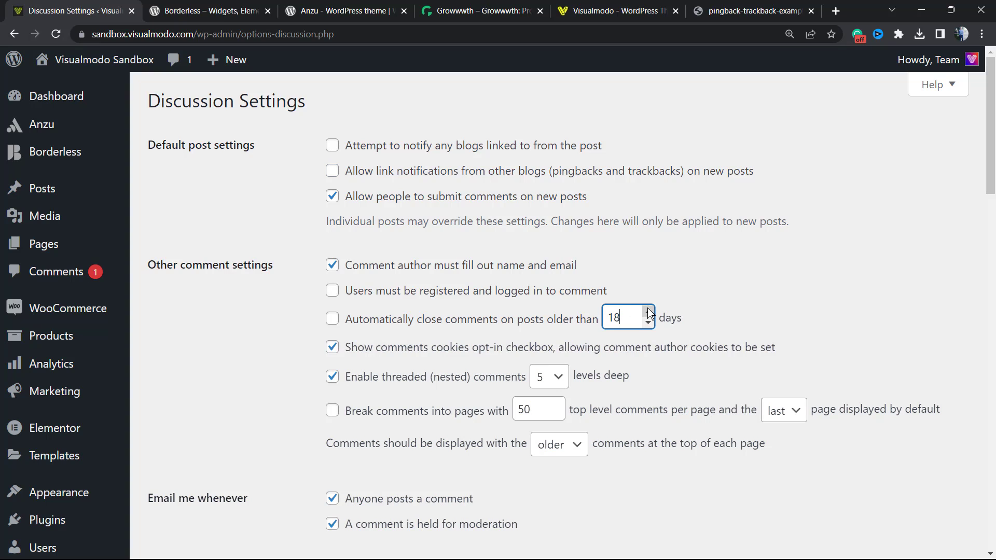
pyautogui.click(649, 313)
pyautogui.click(649, 312)
# Step: Examine the choices for threaded comment depth, comments per page, default comment page and comment display order
pyautogui.scroll(-1, 403, 326)
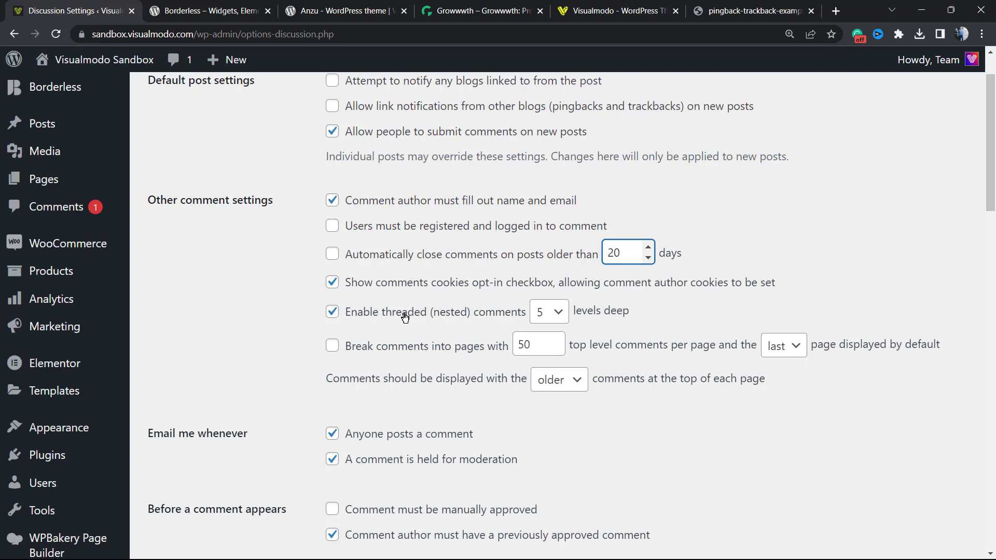
pyautogui.click(564, 315)
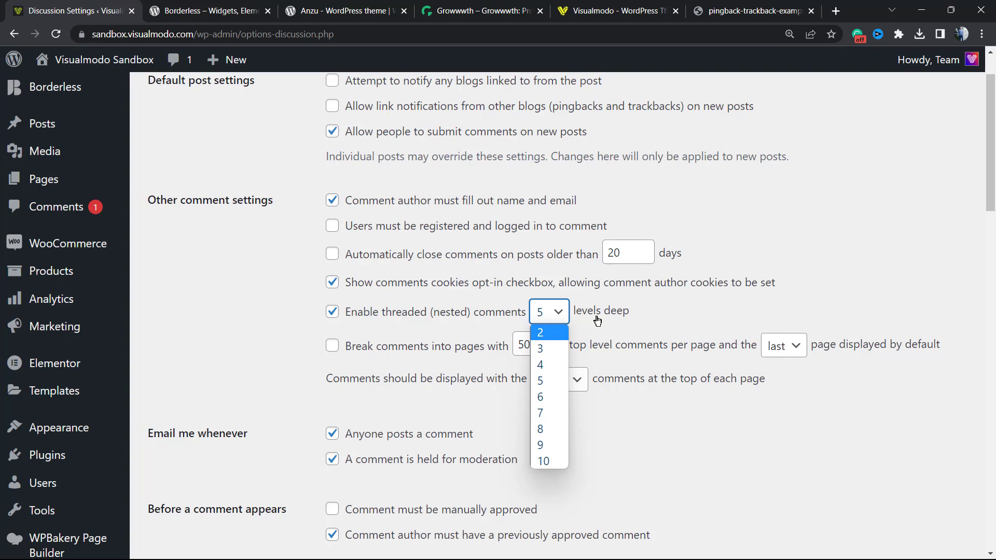
pyautogui.click(669, 320)
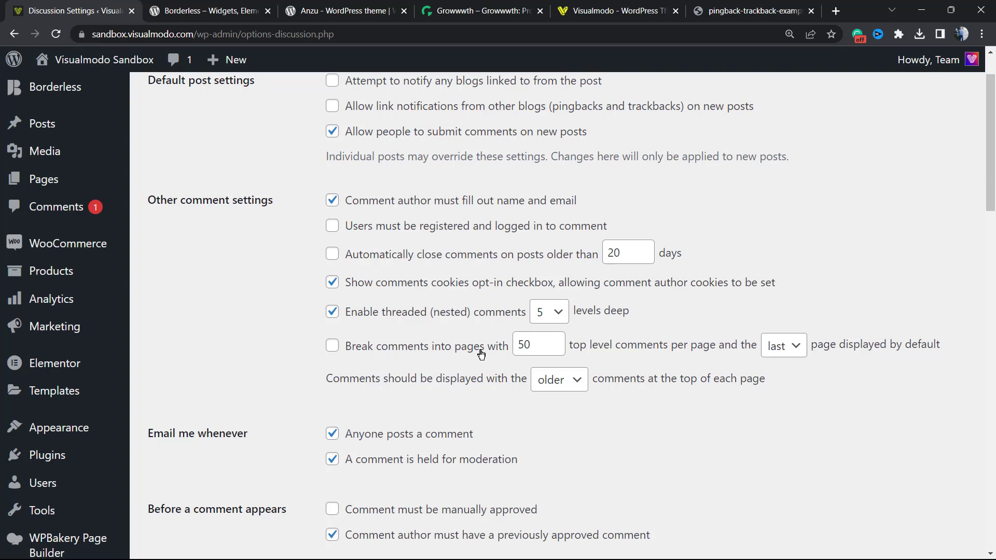
pyautogui.click(541, 347)
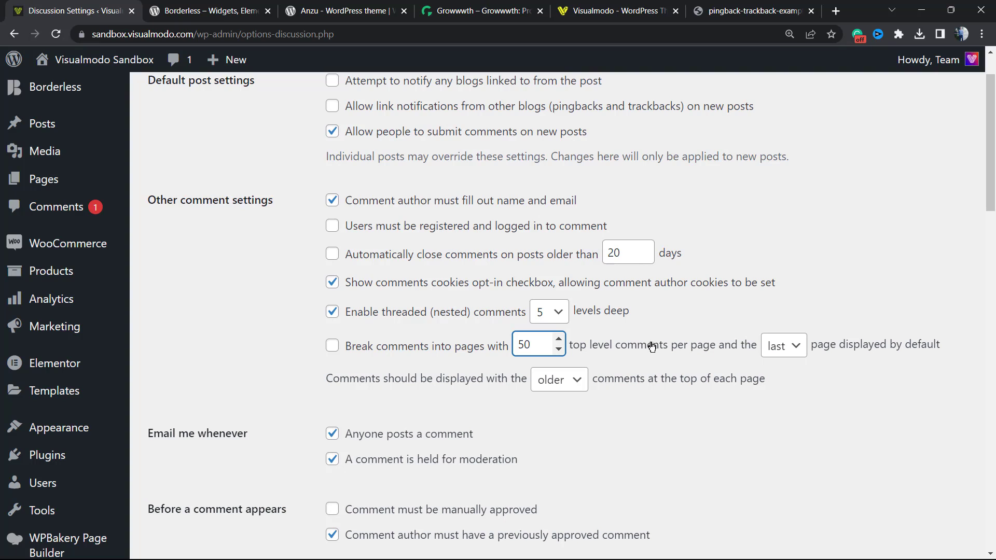
pyautogui.click(792, 353)
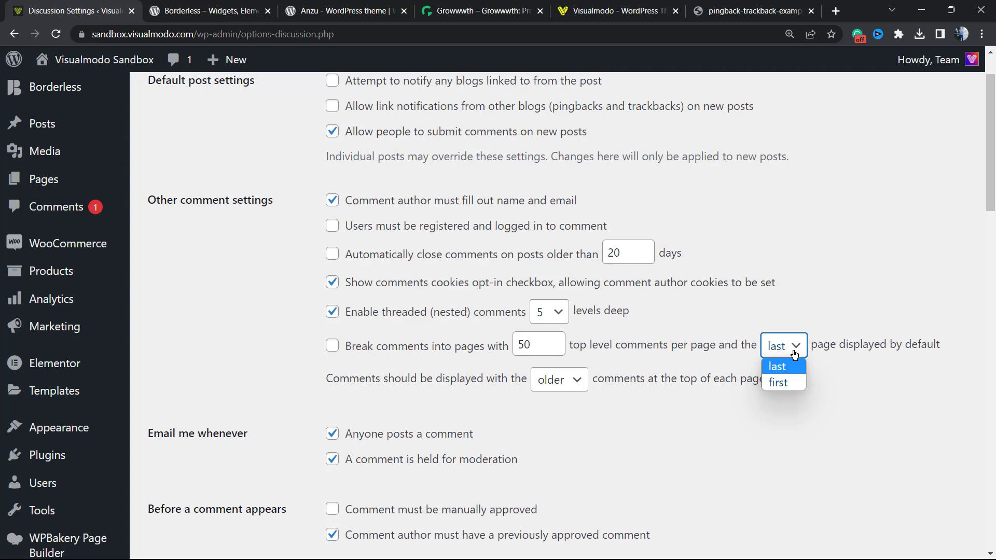
pyautogui.click(795, 354)
pyautogui.click(778, 349)
pyautogui.click(779, 348)
pyautogui.scroll(-1, 354, 321)
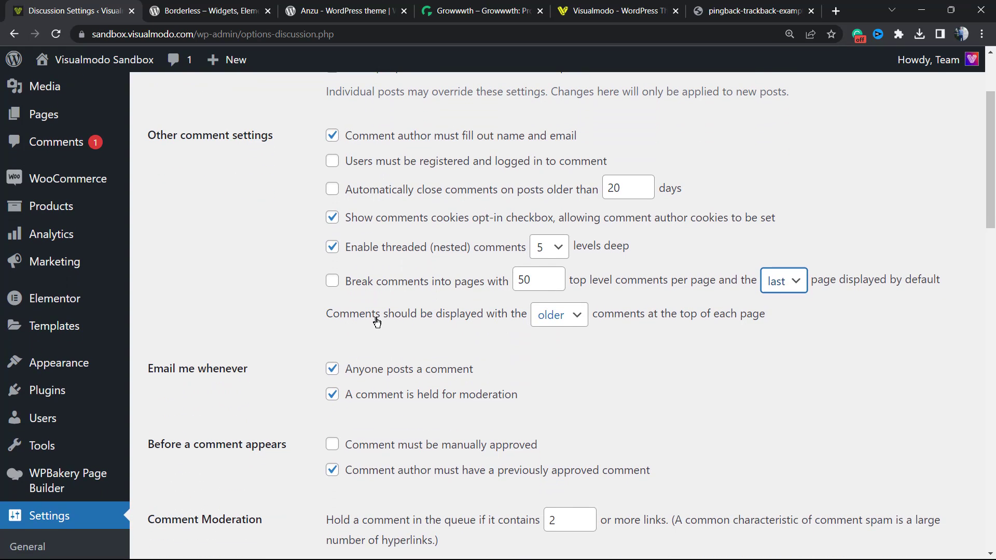
pyautogui.click(582, 322)
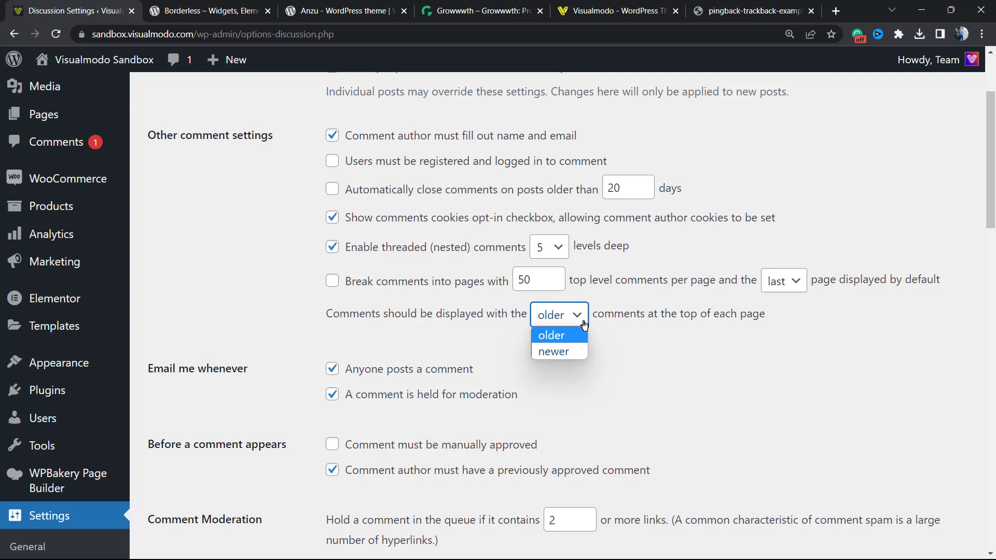
pyautogui.click(580, 311)
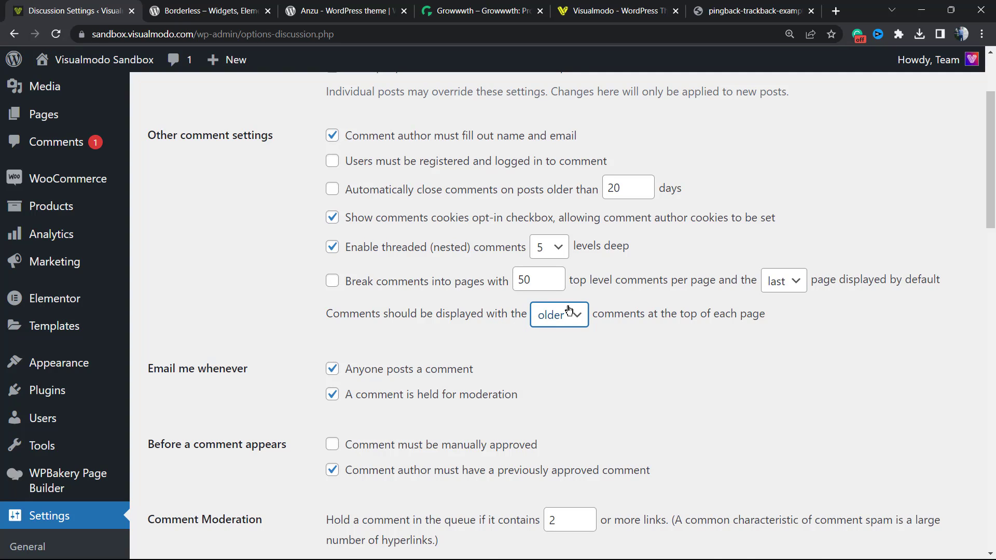
# Step: Set Comment Moderation to hold a comment in the queue if it contains 1 or more links
pyautogui.scroll(-2, 436, 303)
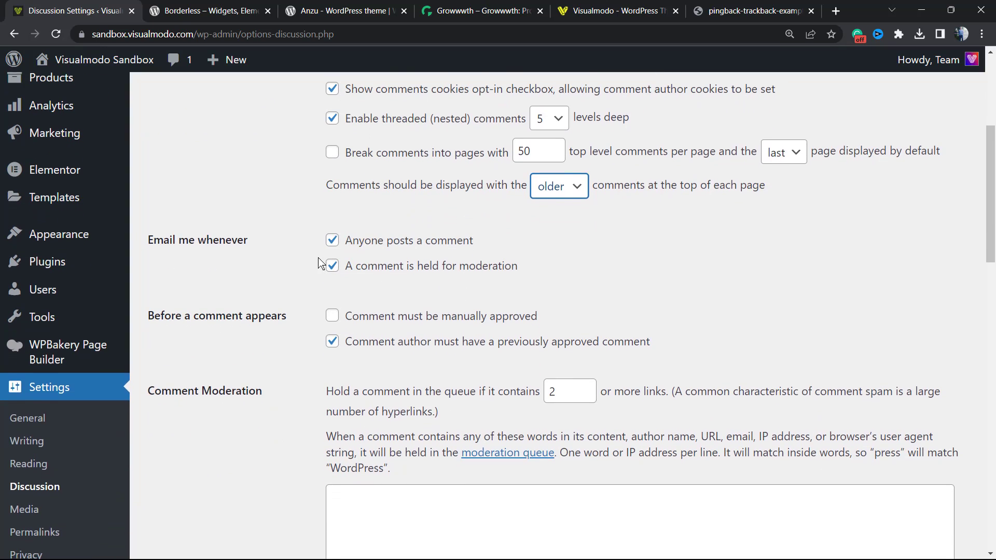
pyautogui.scroll(1, 328, 262)
pyautogui.scroll(-1, 313, 281)
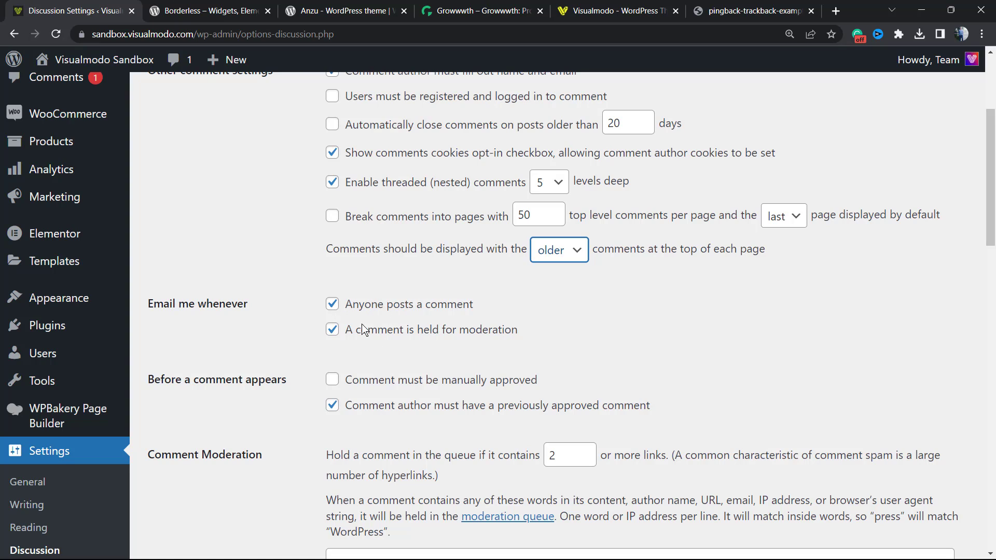
pyautogui.scroll(-3, 372, 318)
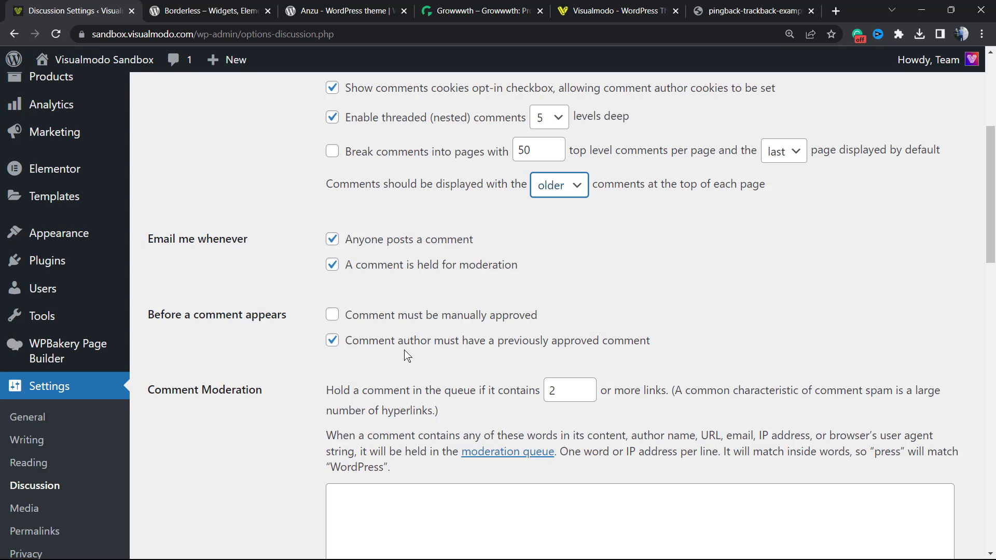
pyautogui.scroll(-1, 419, 339)
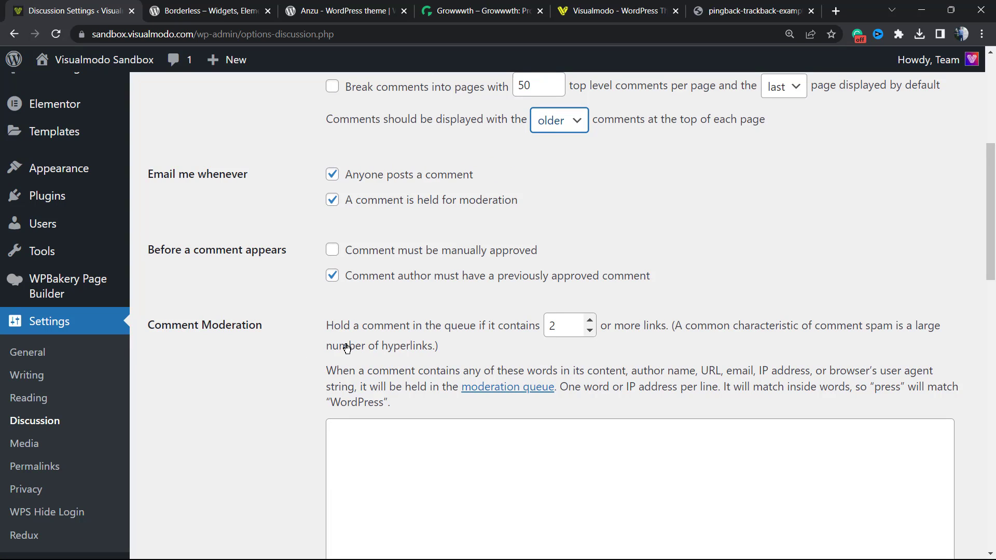
pyautogui.scroll(-1, 353, 358)
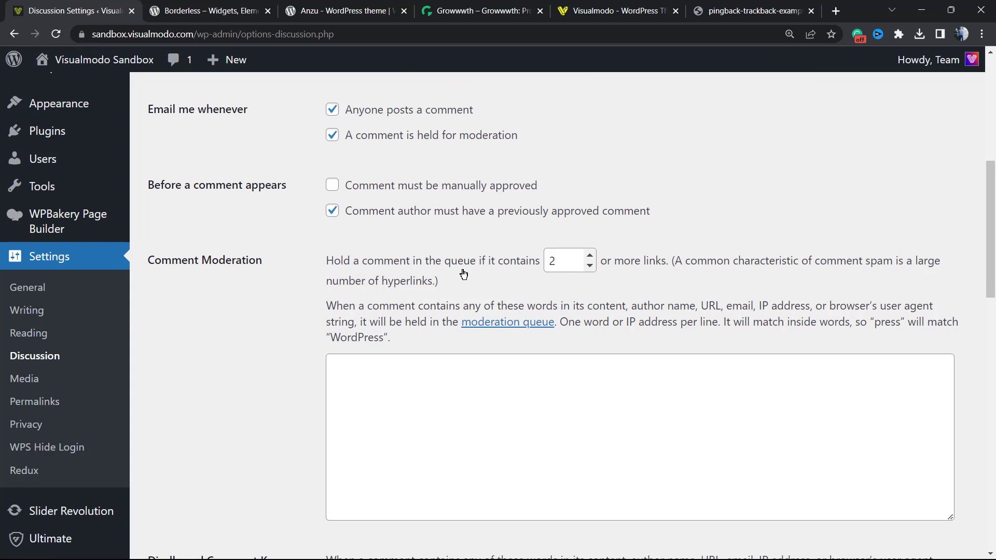
pyautogui.click(590, 265)
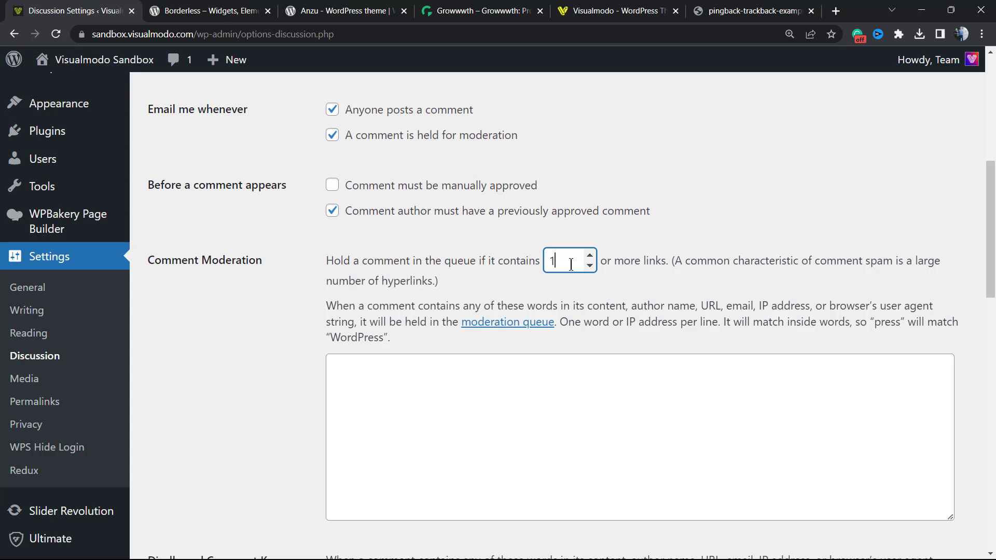
# Step: Examine the Comment Moderation word list and the Disallowed Comment Keys field with its description
pyautogui.scroll(-1, 488, 306)
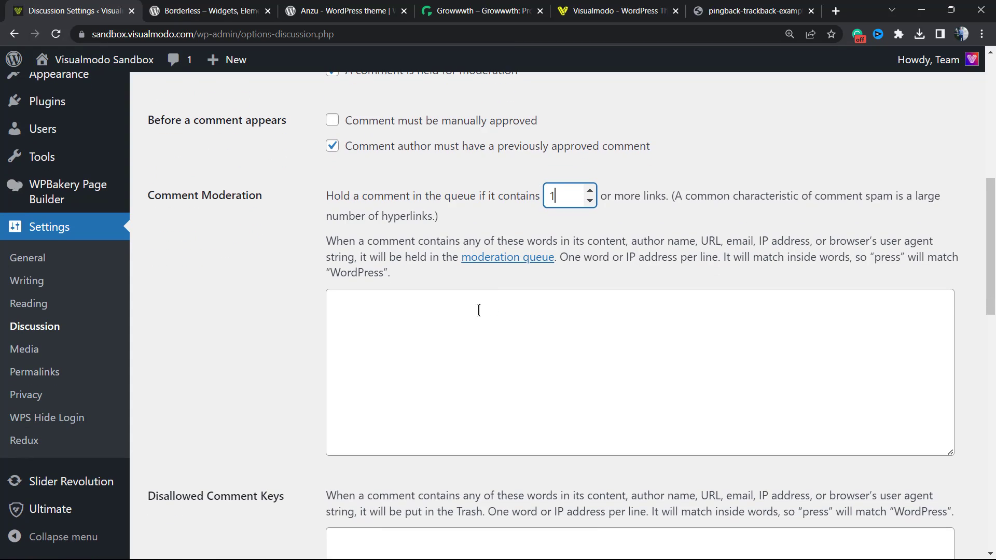
pyautogui.click(469, 311)
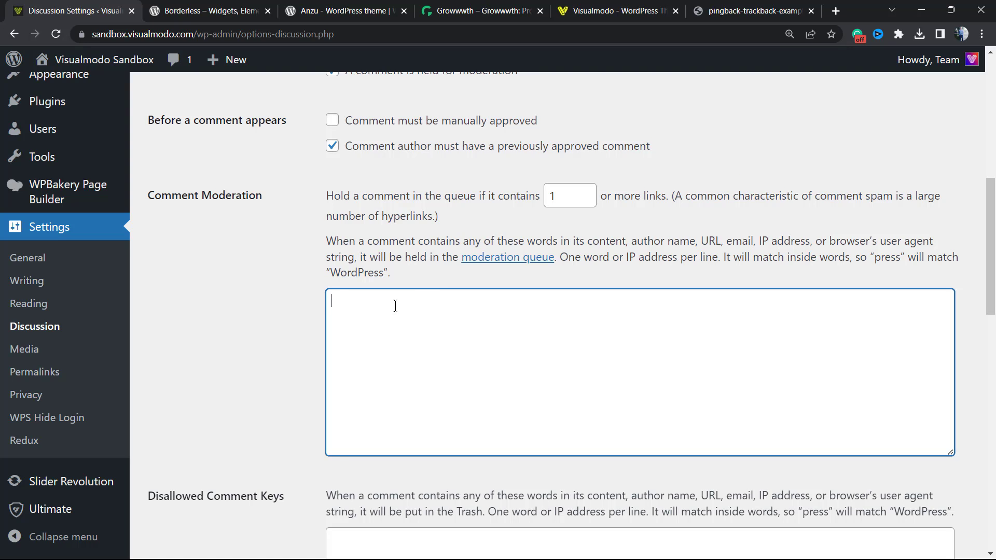
pyautogui.scroll(-5, 394, 304)
pyautogui.scroll(-1, 241, 267)
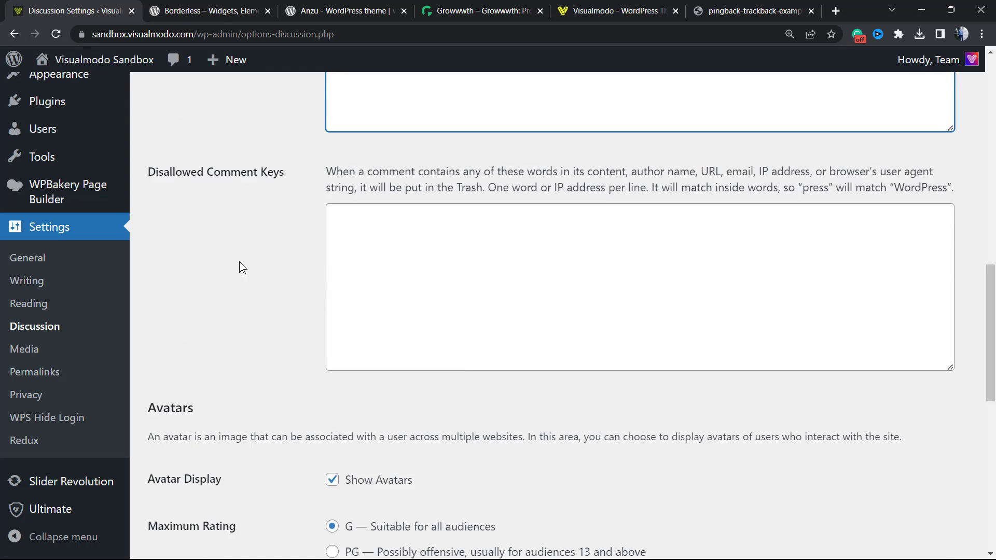
pyautogui.scroll(1, 290, 228)
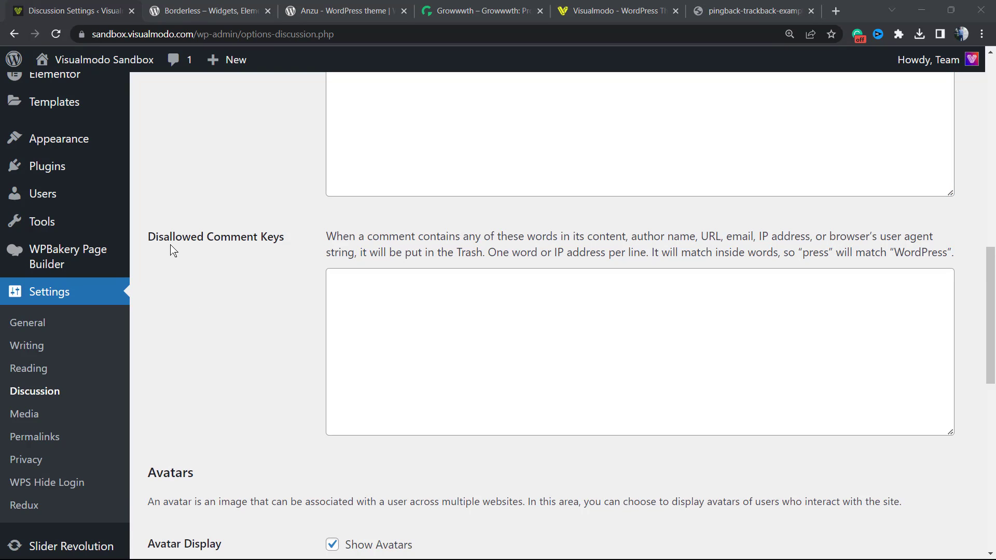
pyautogui.click(354, 247)
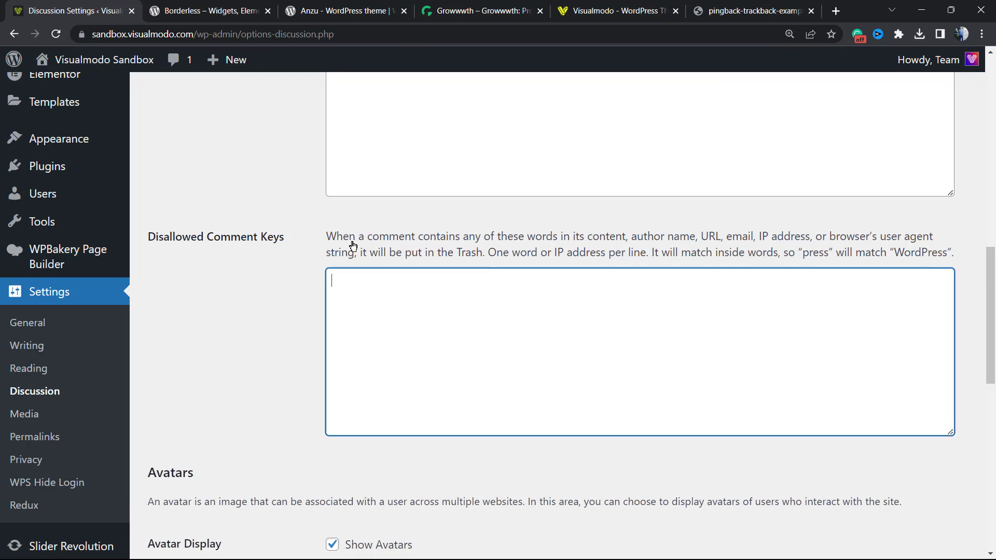
pyautogui.tripleClick(354, 247)
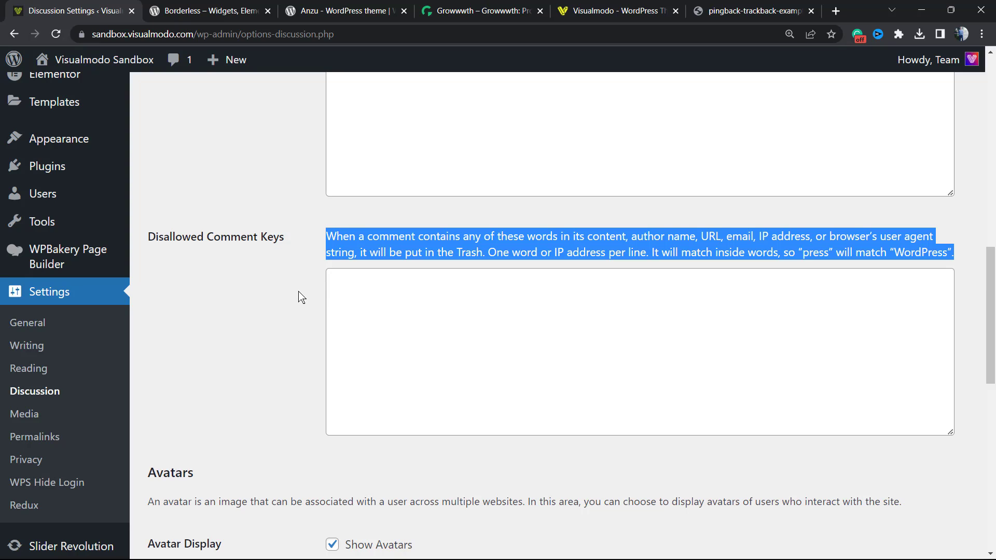
pyautogui.click(417, 292)
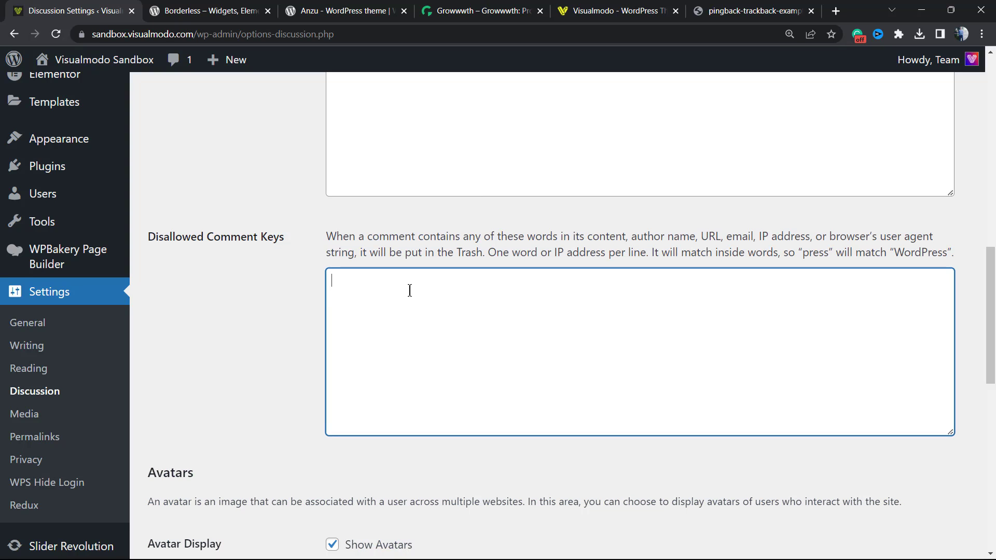
pyautogui.scroll(-2, 404, 295)
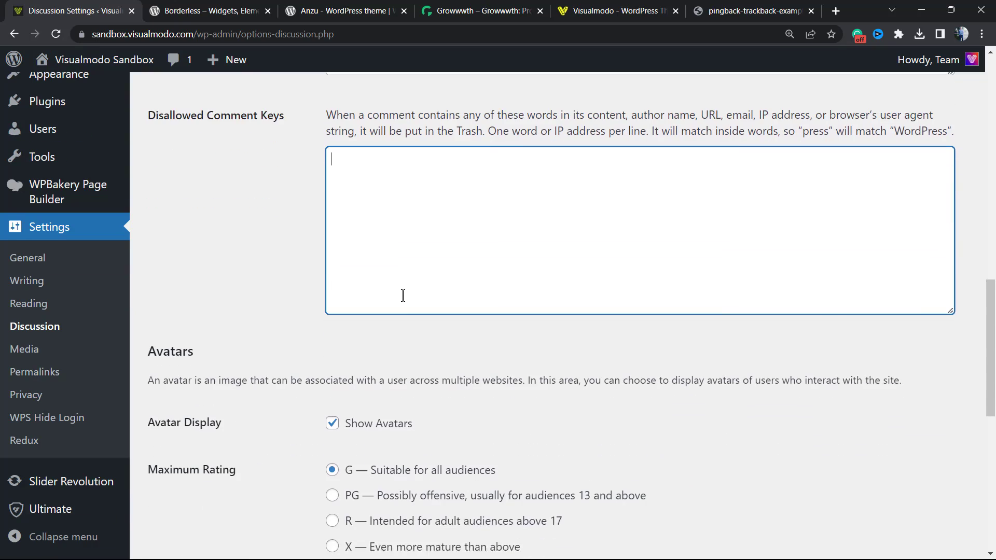
pyautogui.scroll(2, 403, 293)
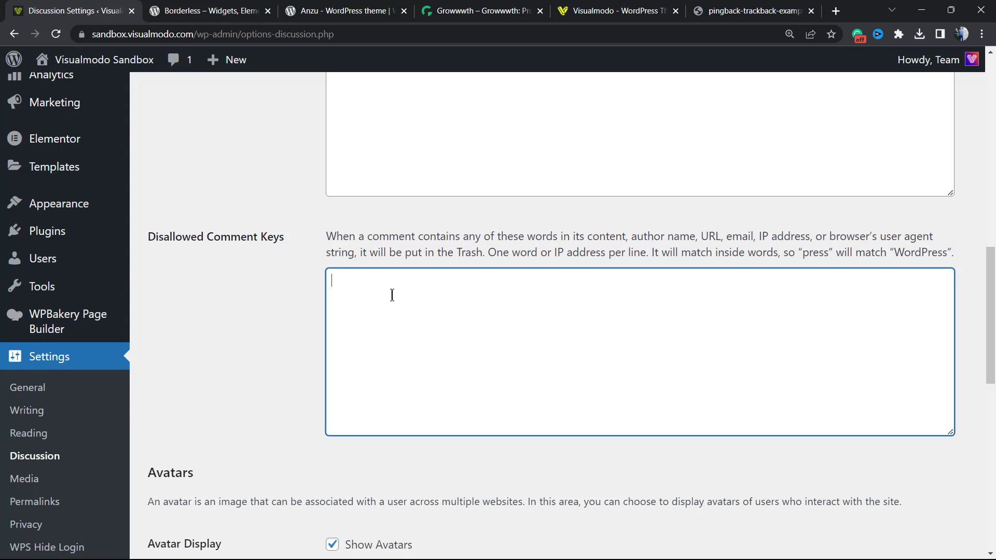
# Step: Examine the Avatars section, including the avatar display, maximum rating and default avatar options
pyautogui.scroll(-5, 392, 295)
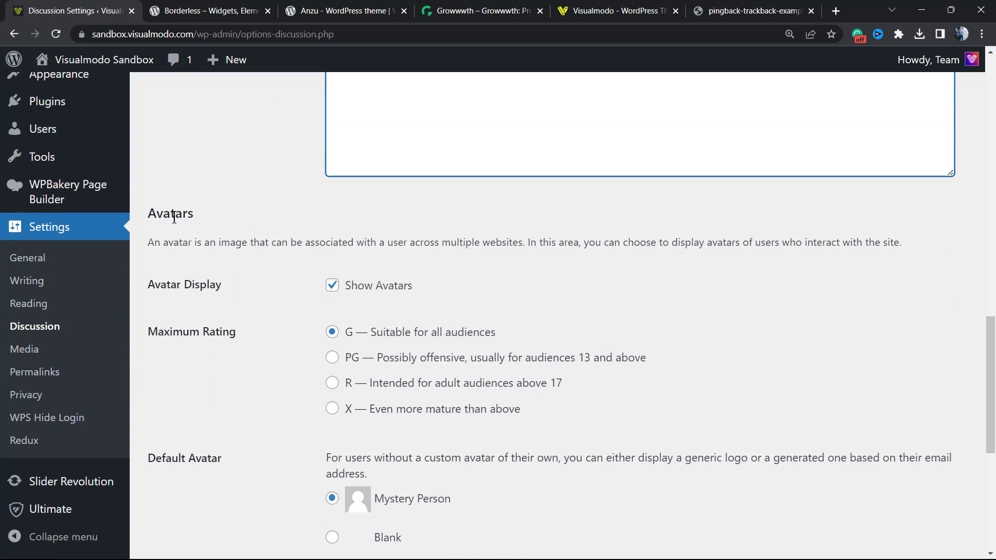
pyautogui.doubleClick(174, 217)
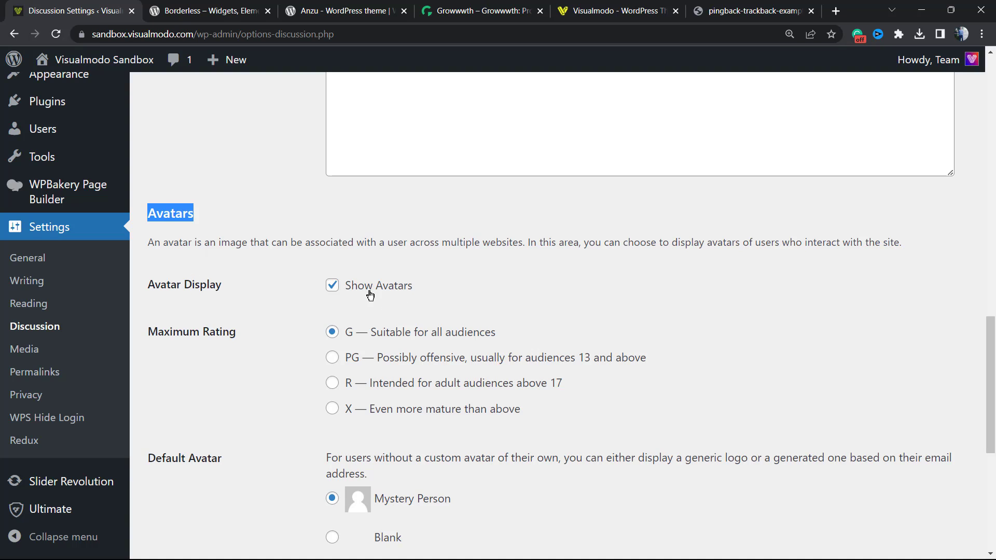
pyautogui.scroll(-1, 370, 295)
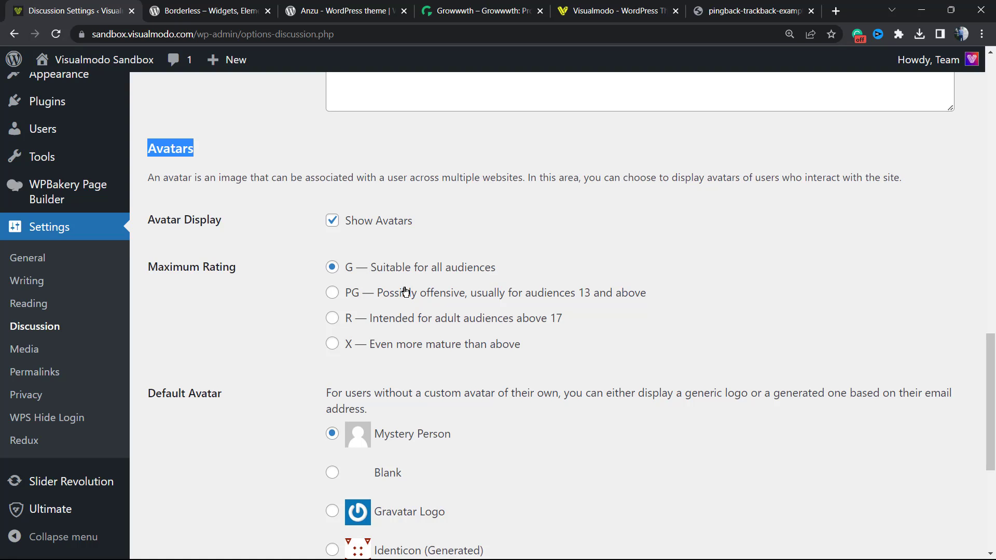
pyautogui.scroll(-1, 406, 292)
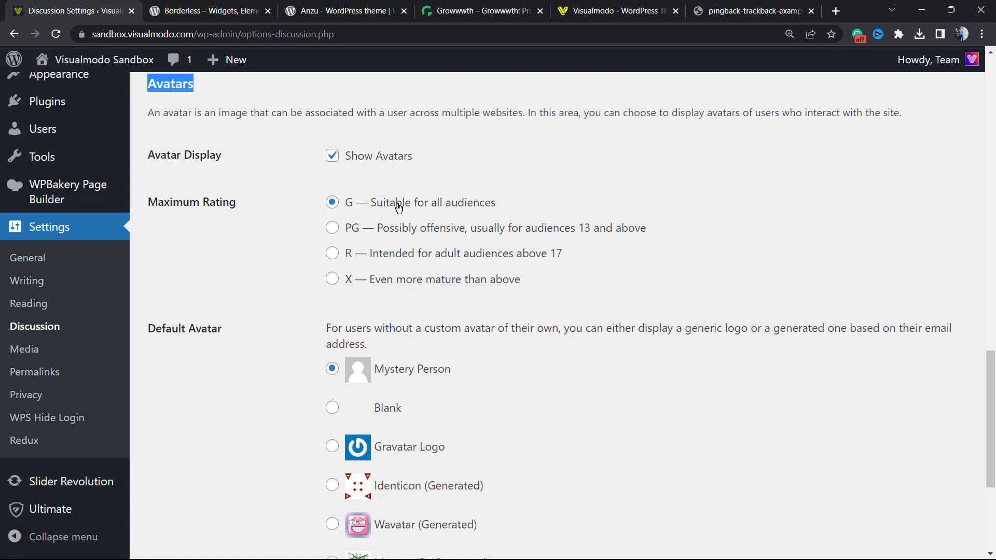
pyautogui.scroll(-2, 395, 210)
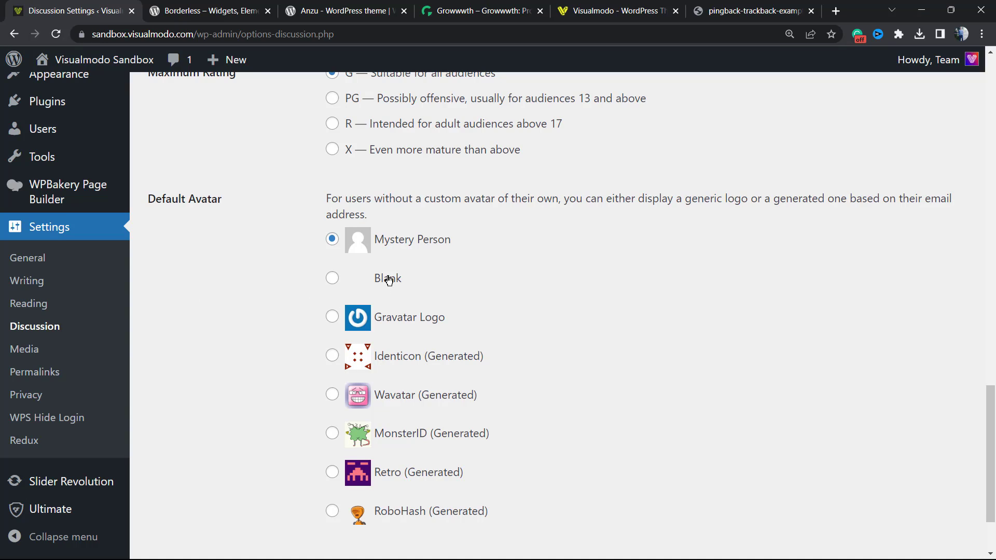
# Step: Try Gravatar Logo, Identicon, Wavatar, MonsterID and Mystery Person in turn as the default avatar
pyautogui.click(390, 325)
pyautogui.scroll(-1, 332, 317)
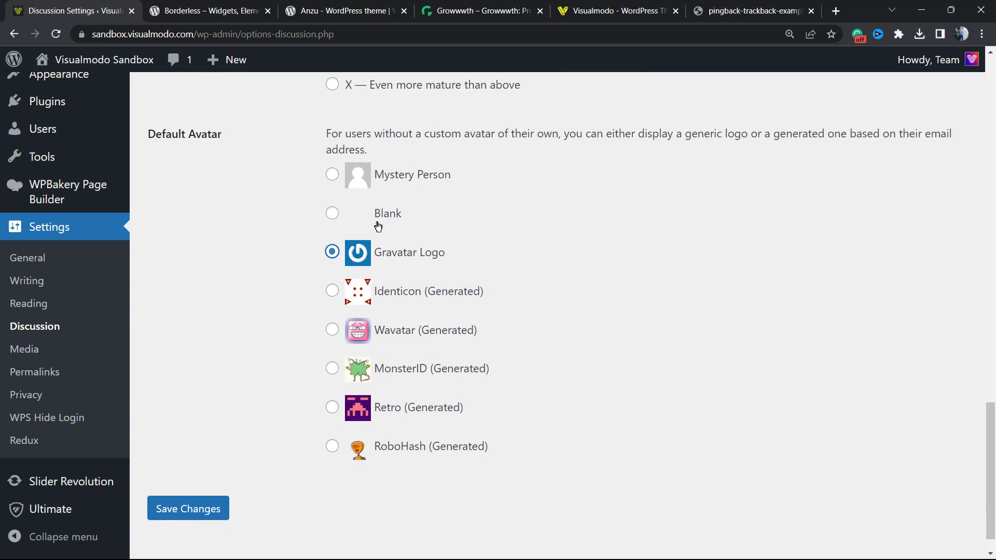
pyautogui.click(383, 186)
pyautogui.click(395, 295)
pyautogui.click(387, 332)
pyautogui.click(383, 366)
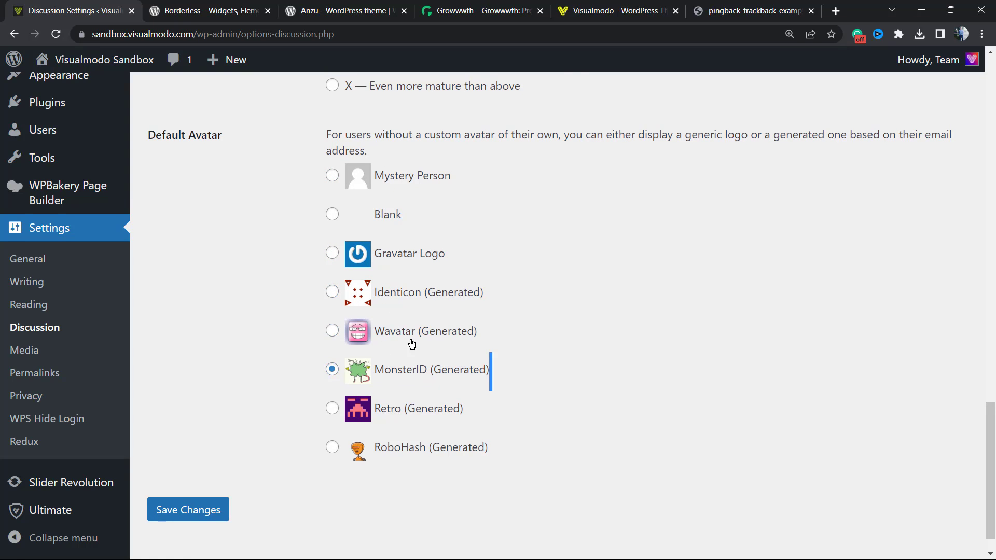
pyautogui.scroll(1, 412, 343)
pyautogui.click(393, 252)
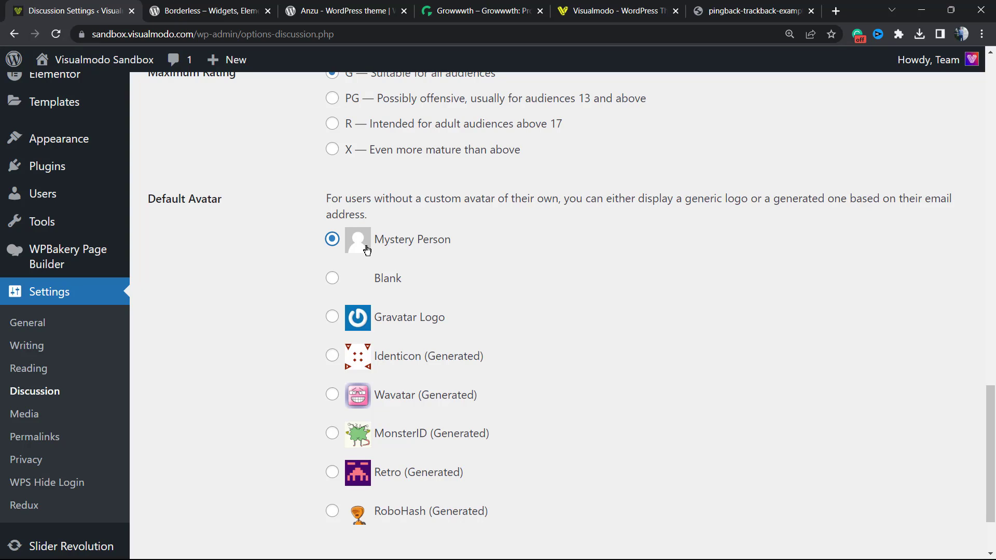
# Step: Set the default avatar to Gravatar Logo and save the Discussion settings
pyautogui.doubleClick(390, 321)
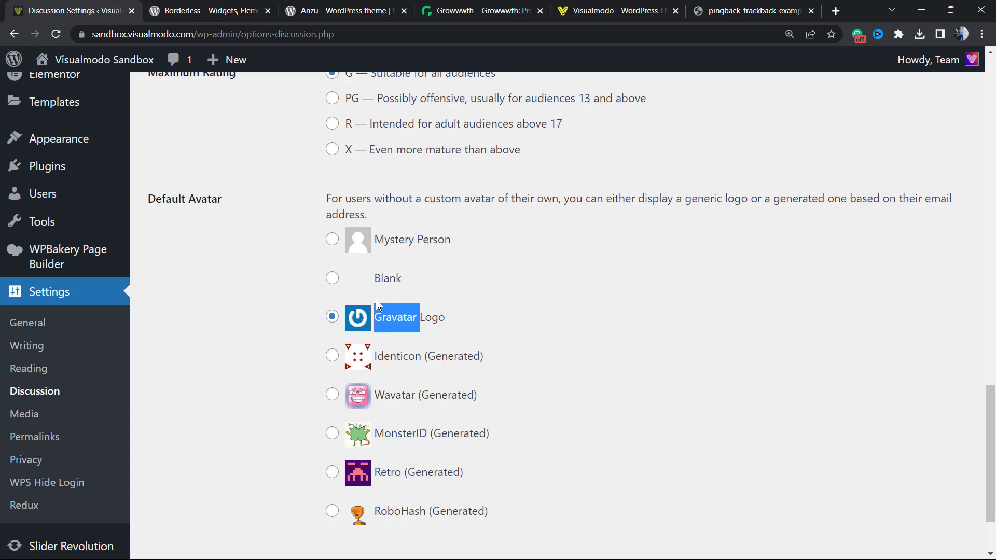
pyautogui.scroll(-2, 303, 289)
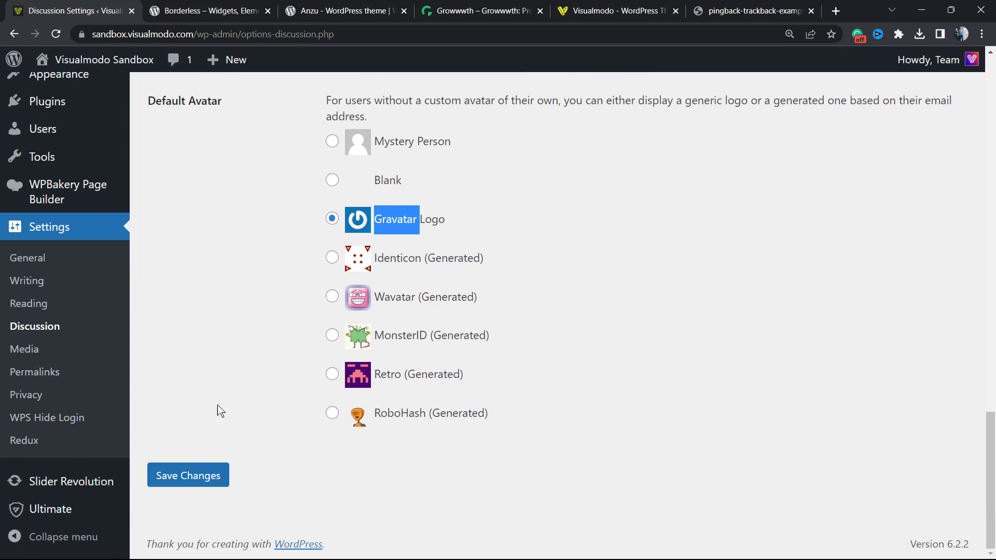
pyautogui.click(184, 474)
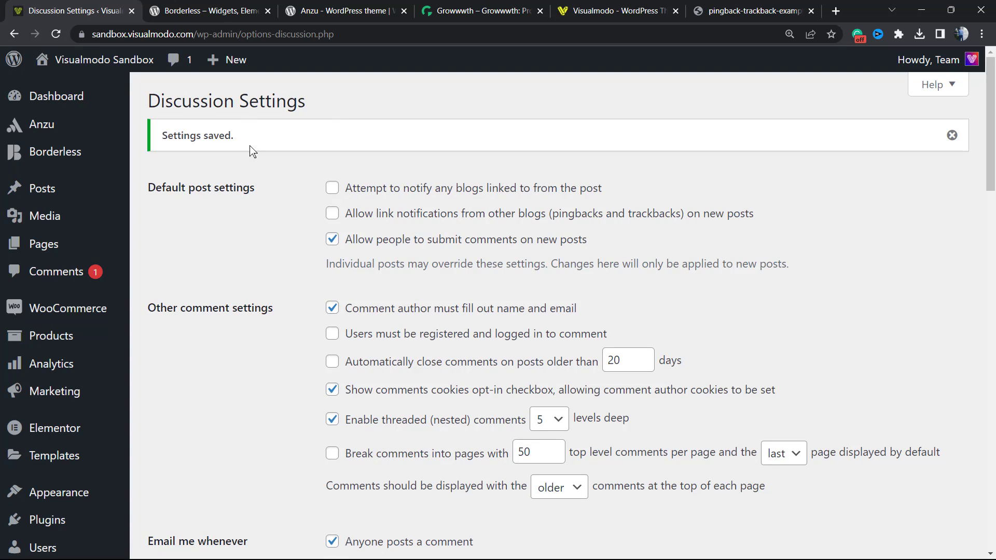
# Step: View the Borderless plugin page and the Anzu theme page on WordPress.org in the other open browser pages
pyautogui.moveTo(203, 4)
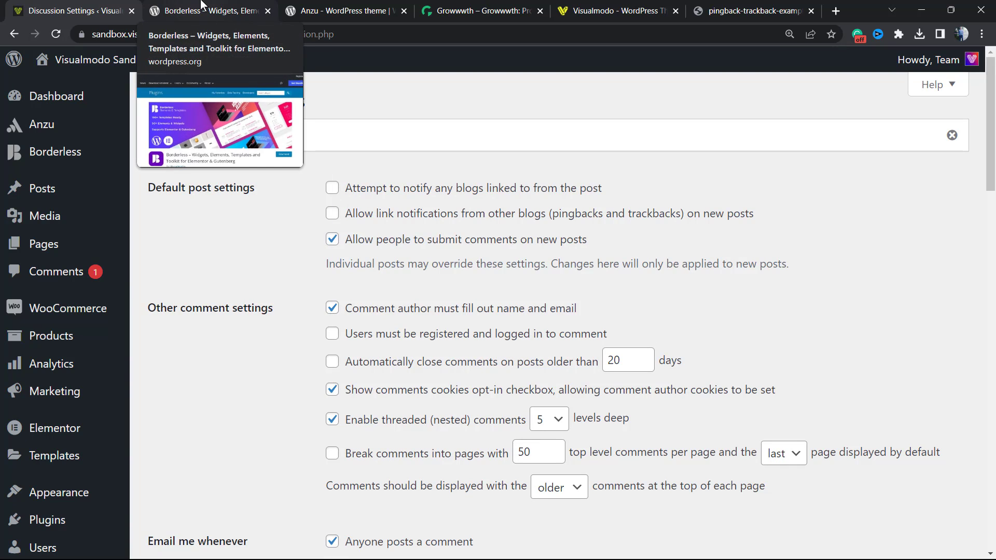
pyautogui.click(202, 4)
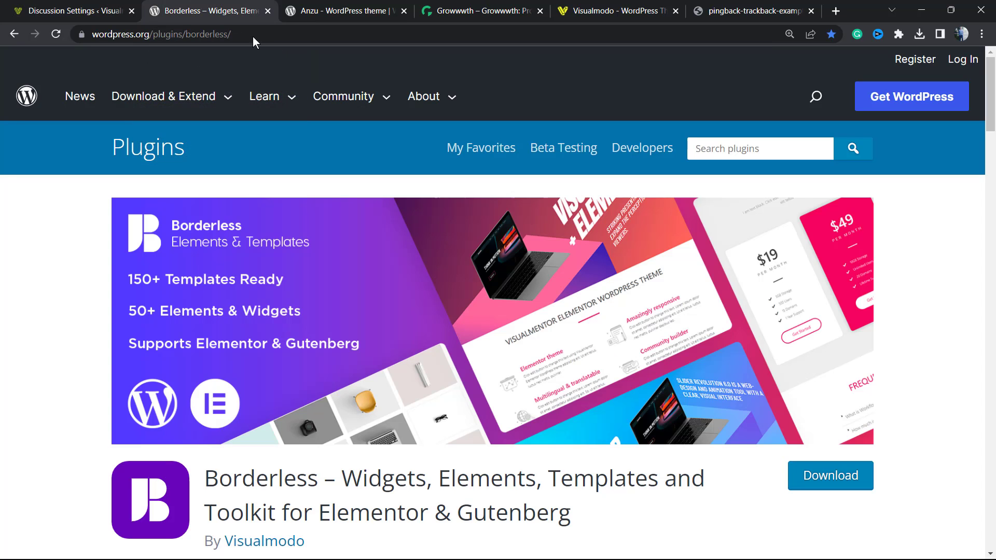
pyautogui.doubleClick(297, 475)
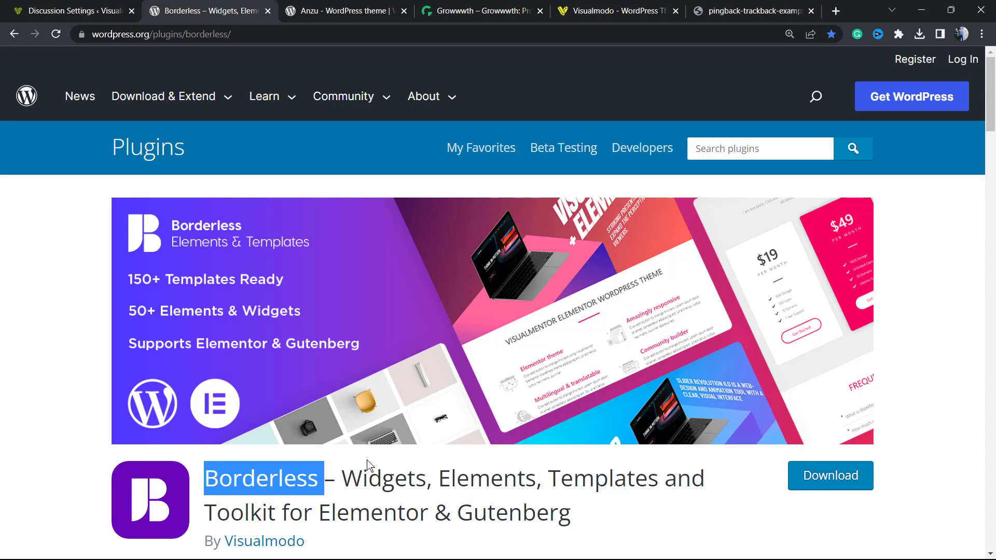
pyautogui.click(325, 11)
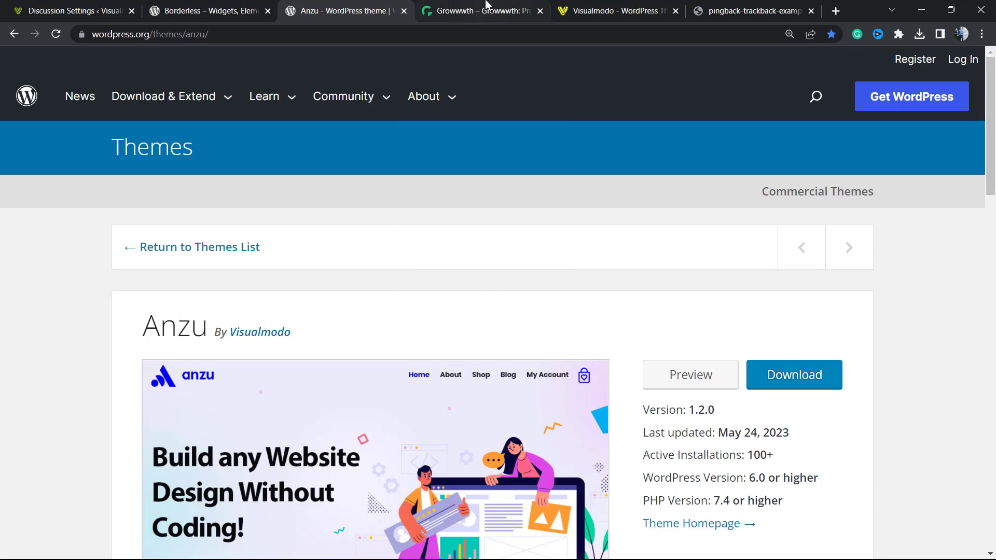
# Step: Switch to the Growwwth guest posting website and browse its list of sites
pyautogui.click(469, 20)
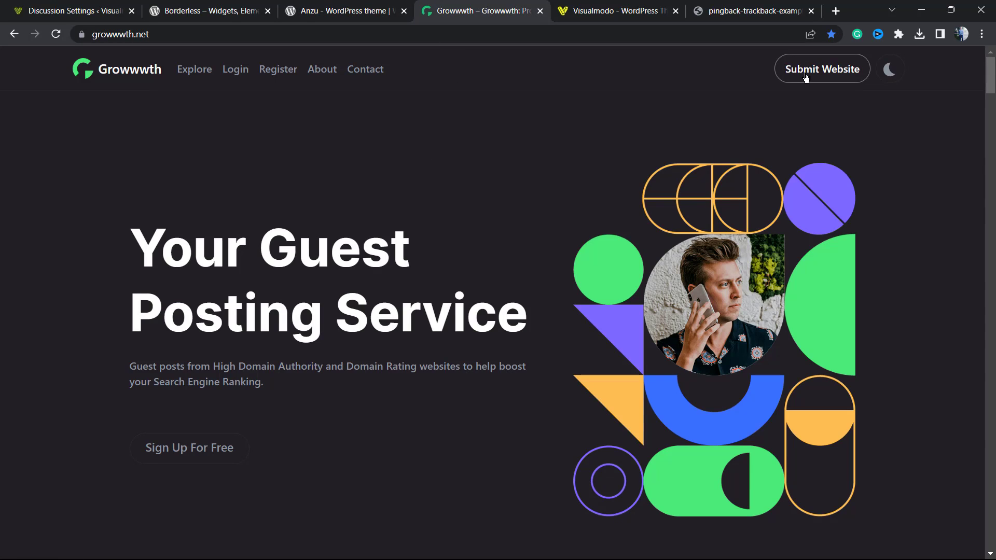
pyautogui.scroll(-14, 522, 280)
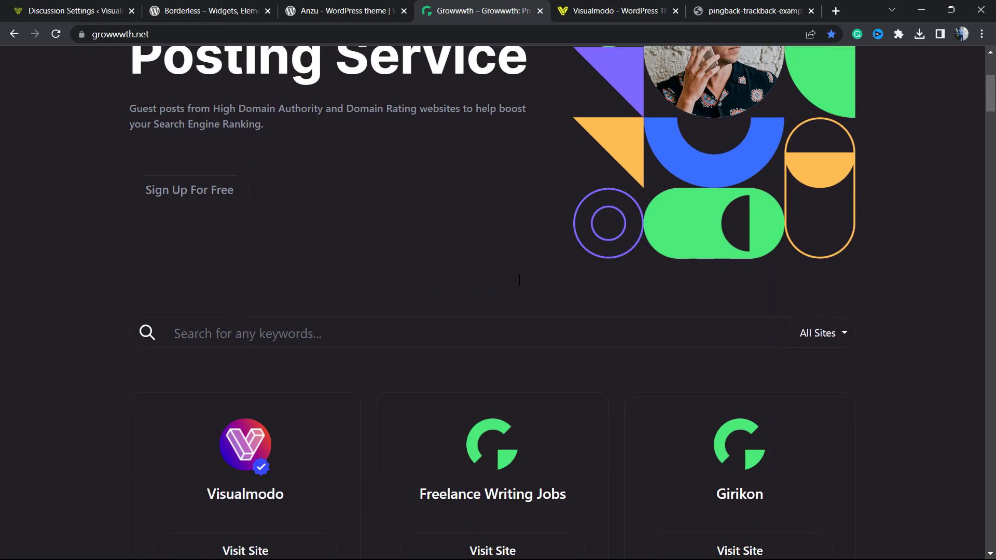
pyautogui.scroll(-6, 449, 283)
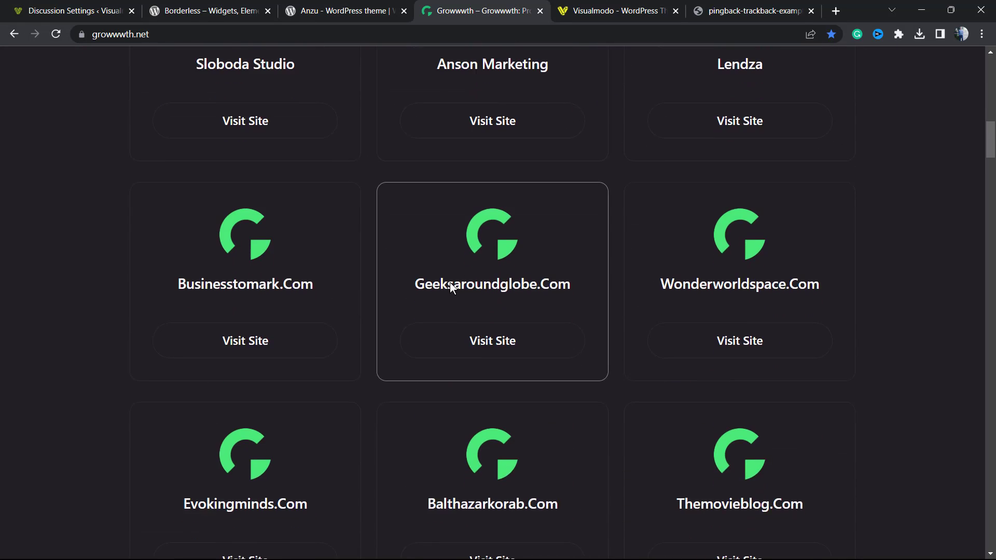
pyautogui.scroll(-1, 438, 279)
pyautogui.scroll(-16, 438, 279)
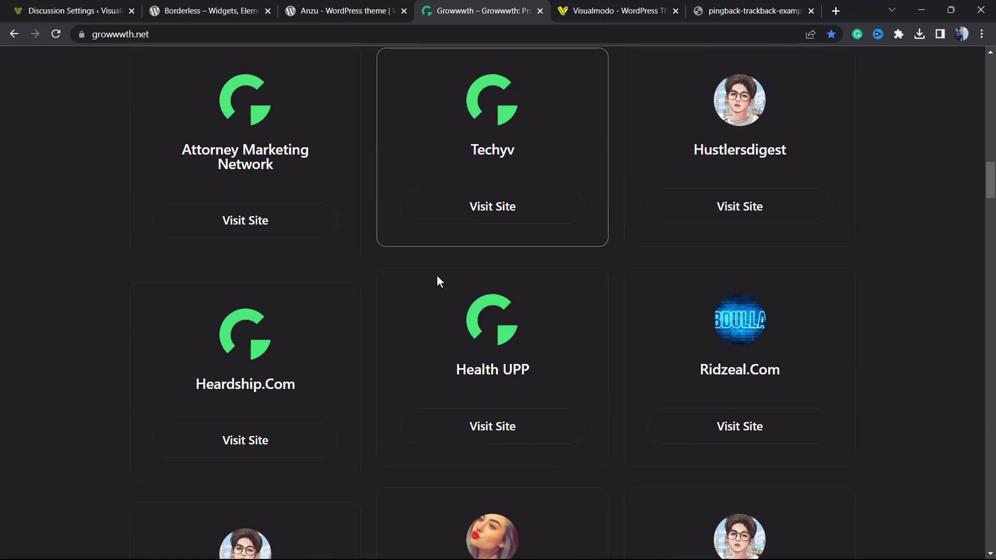
pyautogui.scroll(-14, 438, 282)
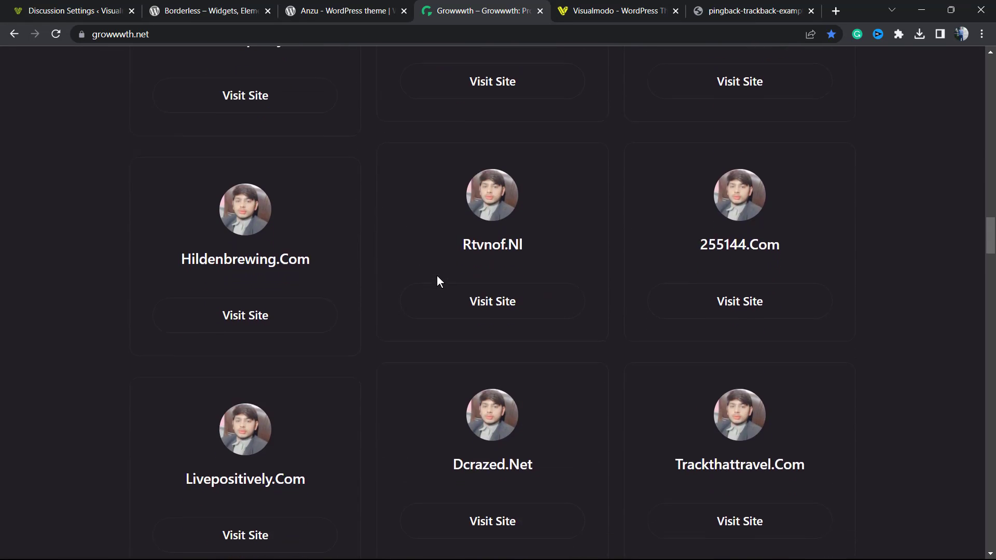
pyautogui.scroll(-20, 436, 281)
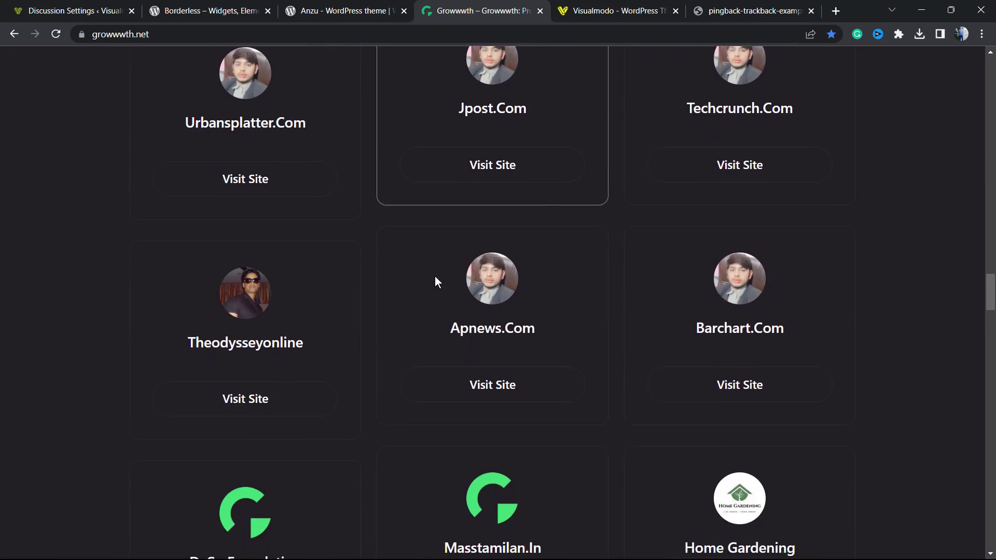
# Step: Switch to the Visualmodo website, open its Templates Library and browse the starter templates
pyautogui.click(608, 5)
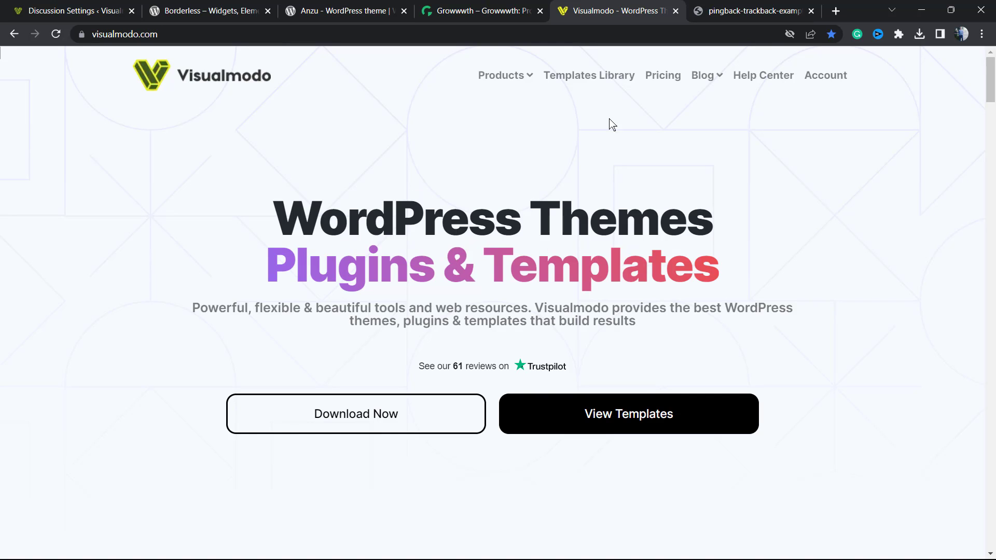
pyautogui.click(573, 78)
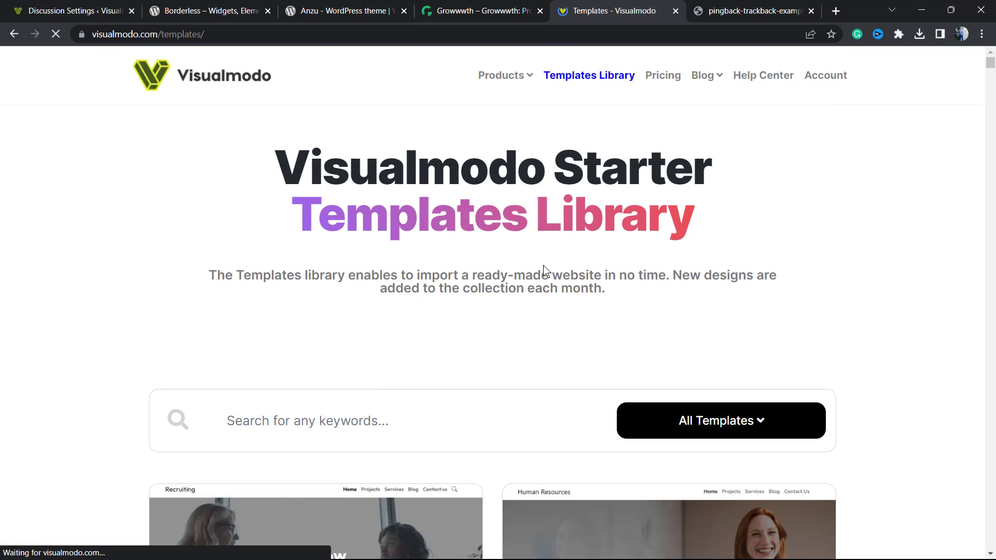
pyautogui.scroll(-15, 544, 270)
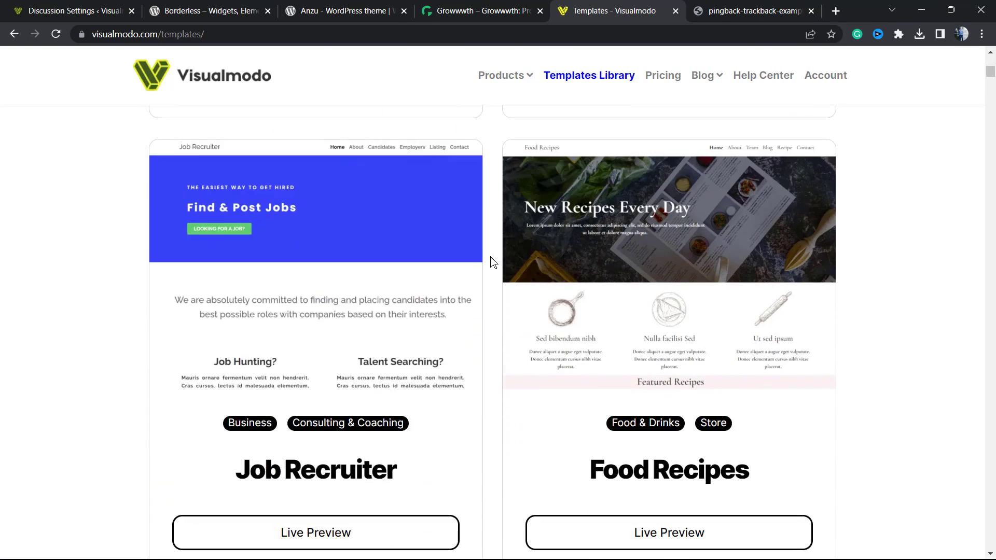
pyautogui.scroll(-10, 493, 263)
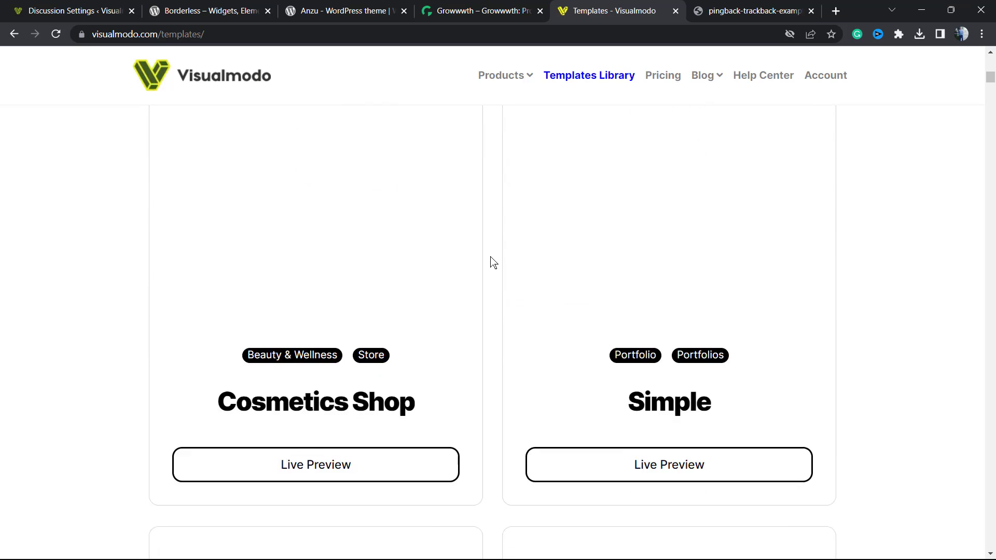
pyautogui.scroll(-10, 492, 263)
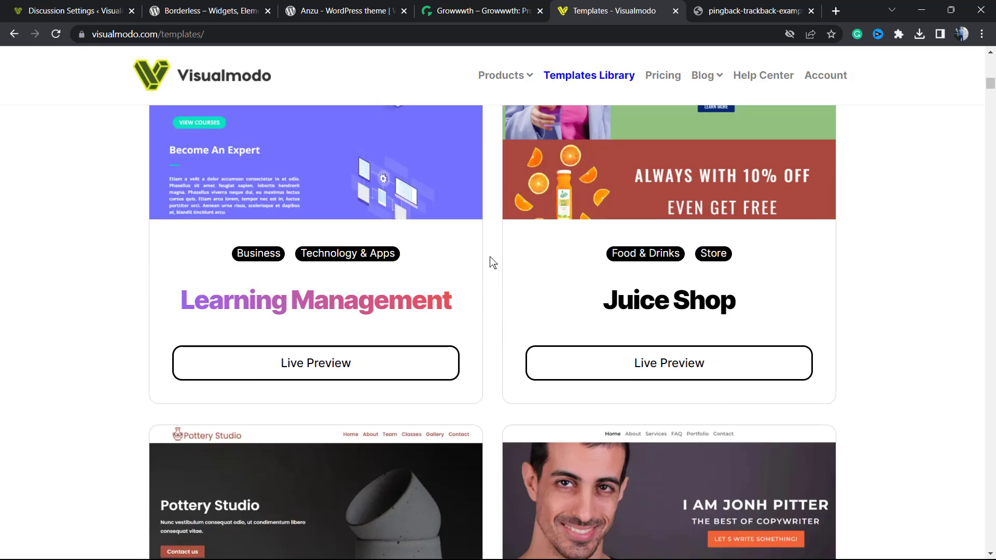
pyautogui.scroll(-12, 493, 263)
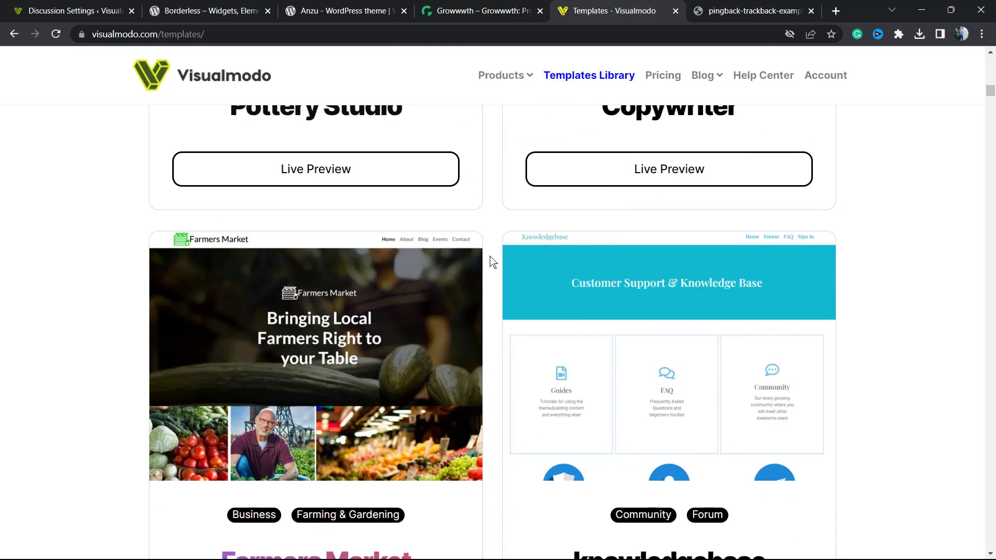
pyautogui.scroll(-20, 493, 263)
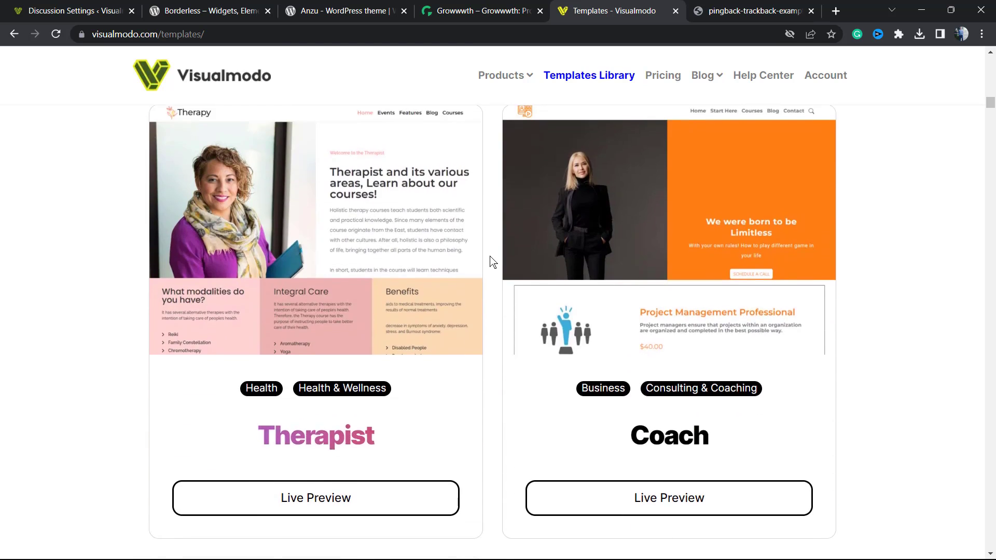
pyautogui.scroll(-7, 493, 263)
pyautogui.scroll(-5, 492, 262)
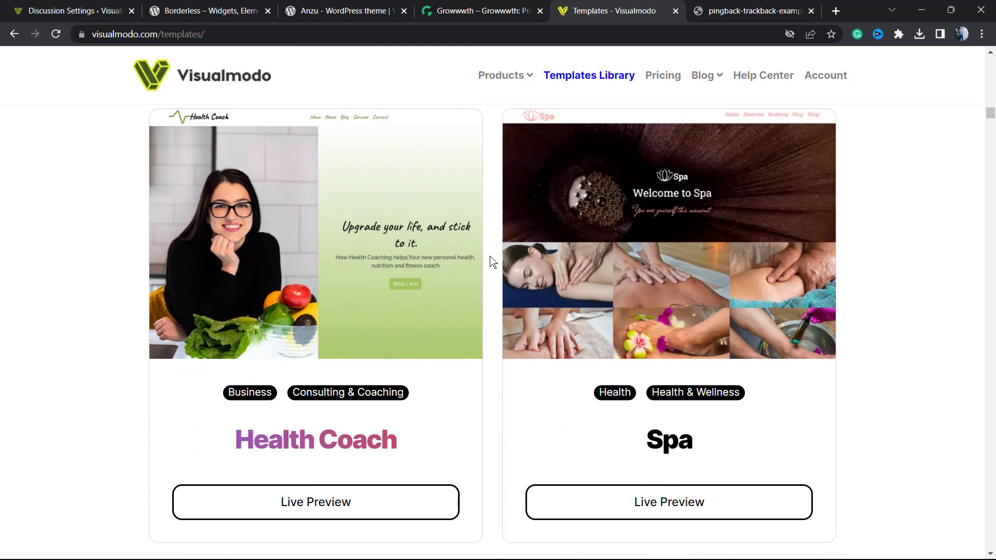
pyautogui.scroll(-12, 493, 262)
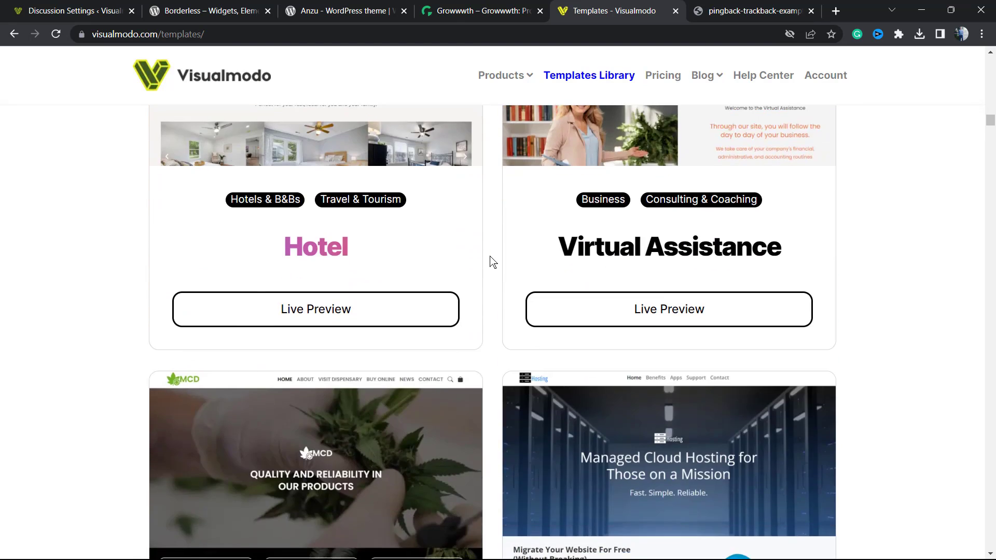
pyautogui.scroll(-20, 493, 262)
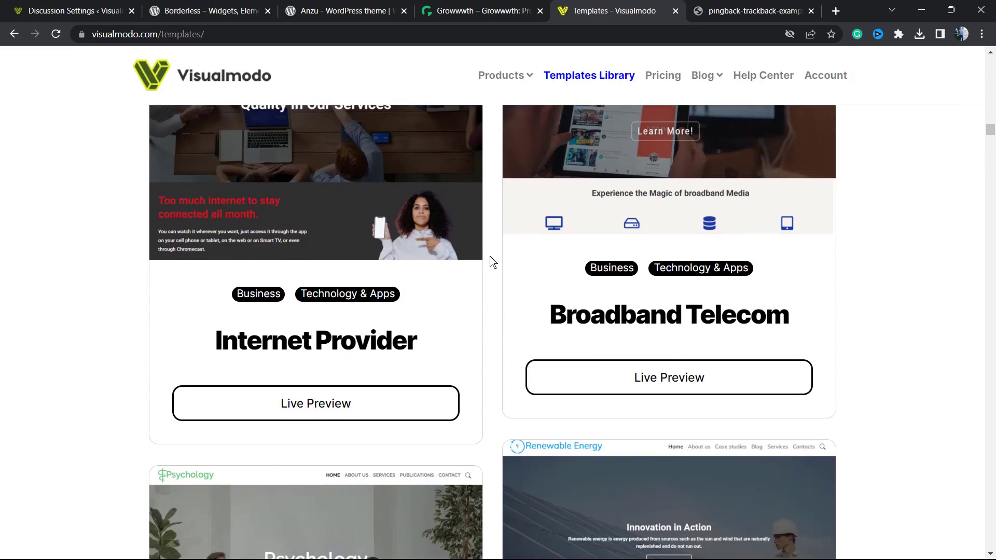
pyautogui.scroll(-20, 492, 262)
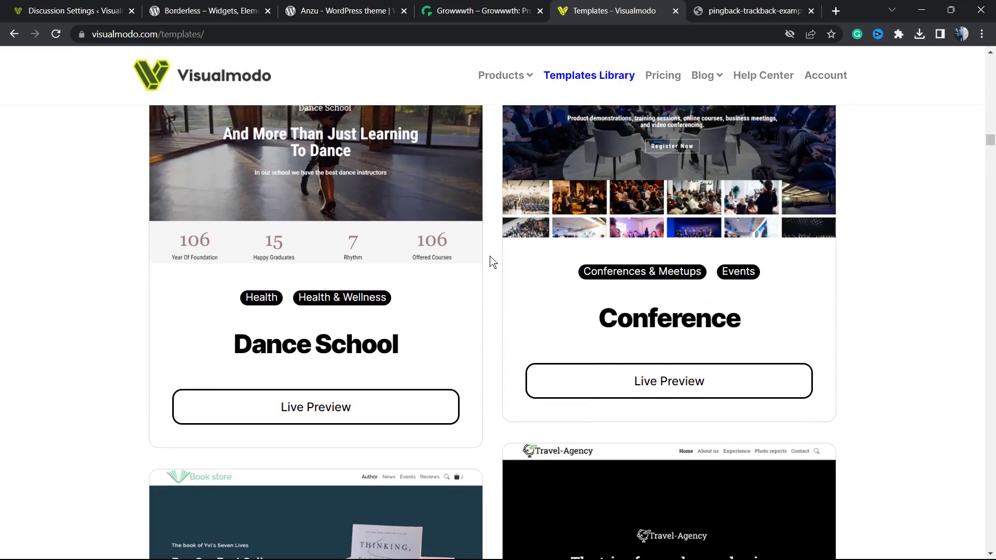
pyautogui.scroll(-20, 493, 262)
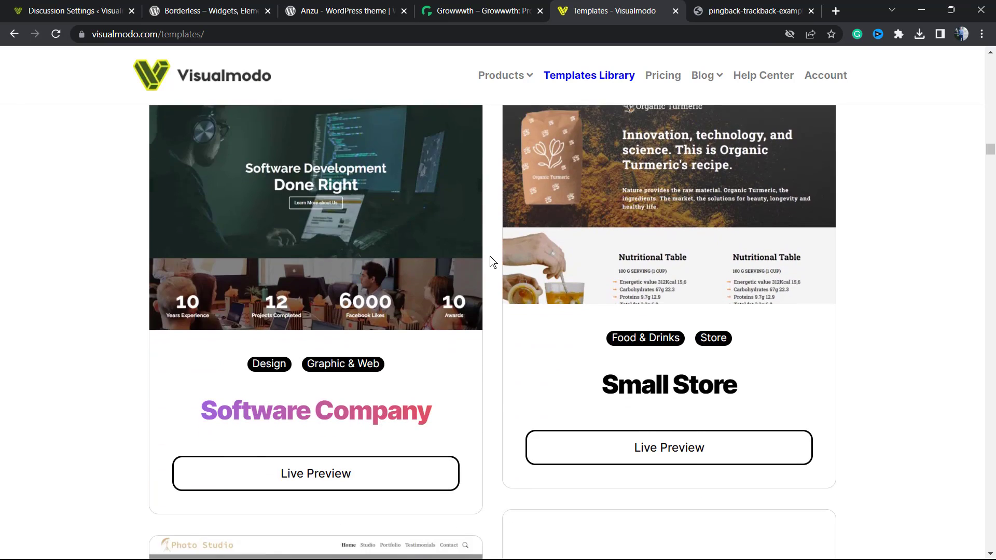
pyautogui.scroll(-16, 492, 262)
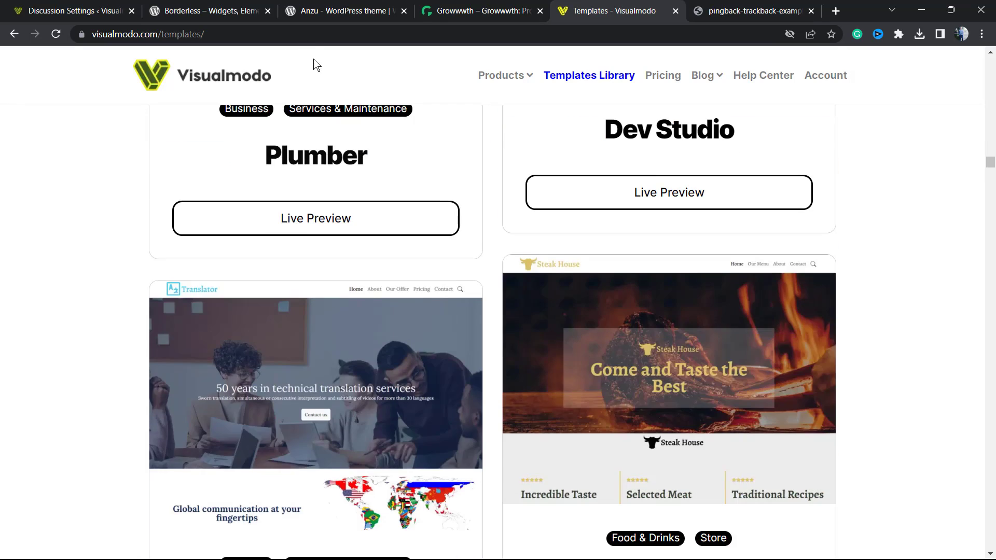